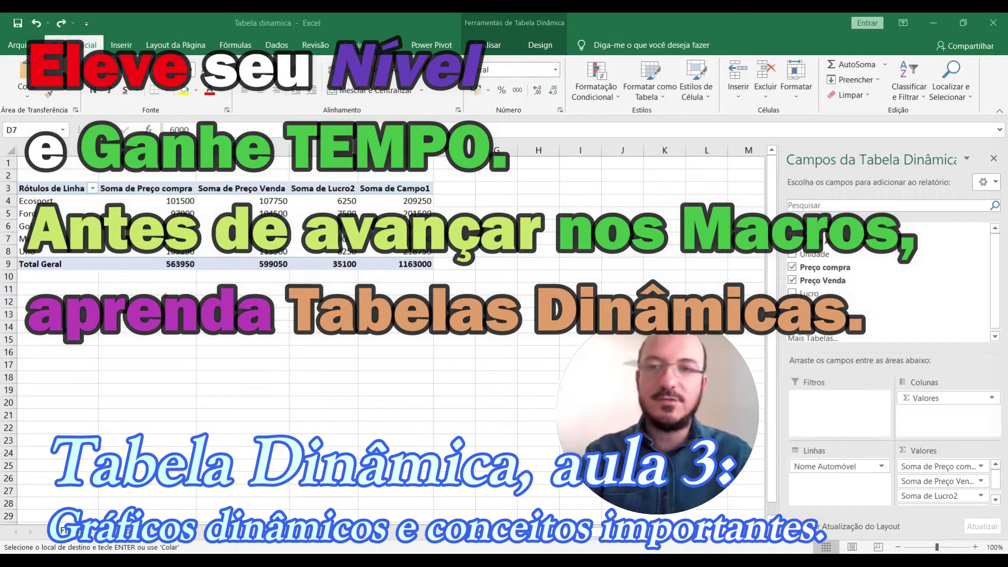
Step: Review the pivot's four value columns: Preço compra, Preço Venda, Lucro2 and Campo1 sums
click(165, 288)
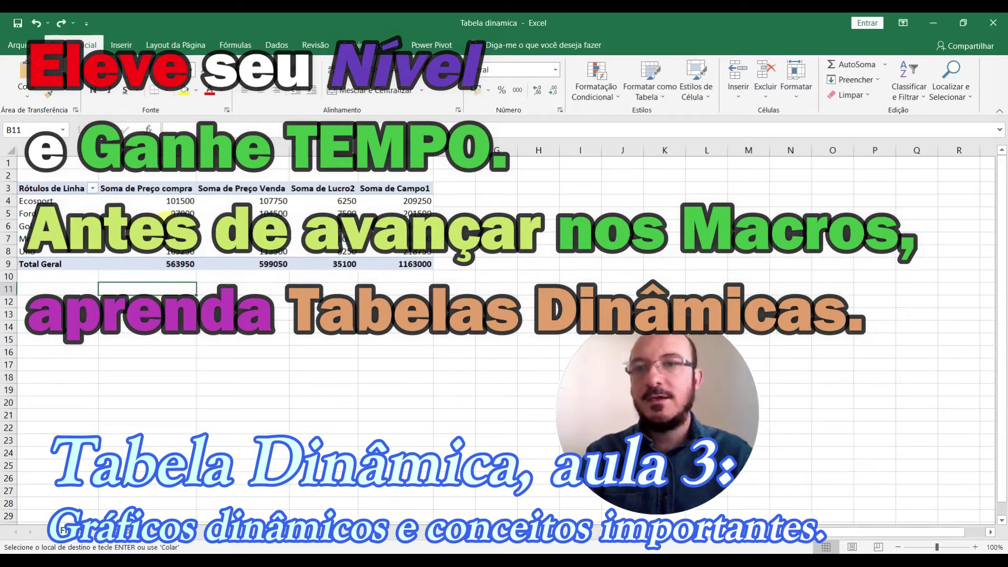
click(157, 225)
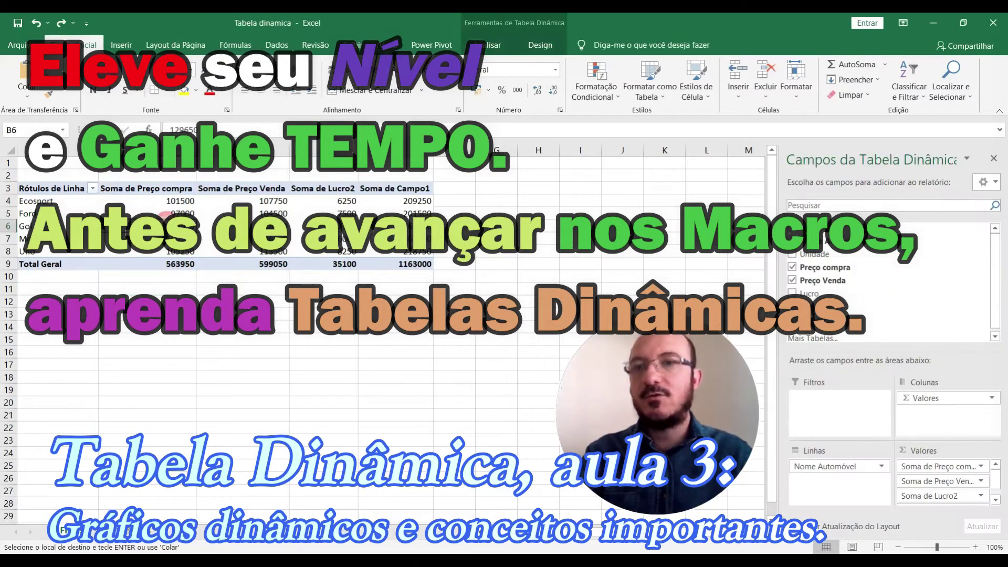
click(136, 193)
click(231, 193)
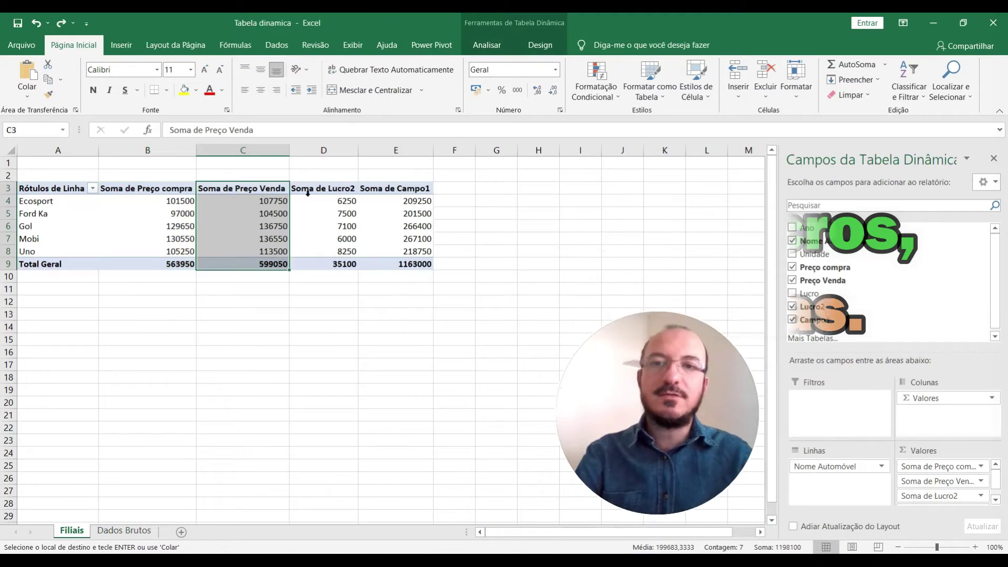
click(335, 193)
click(394, 190)
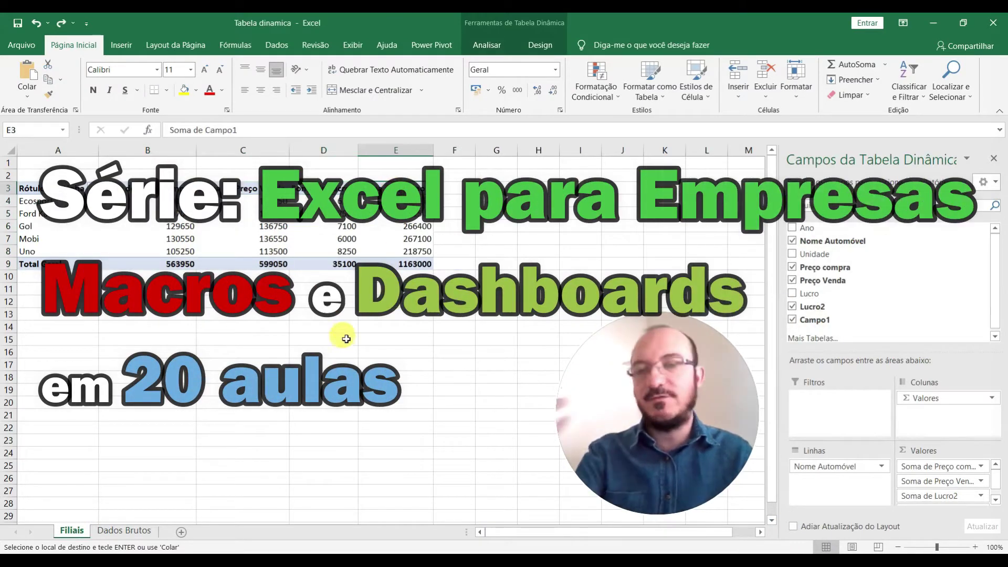
click(153, 227)
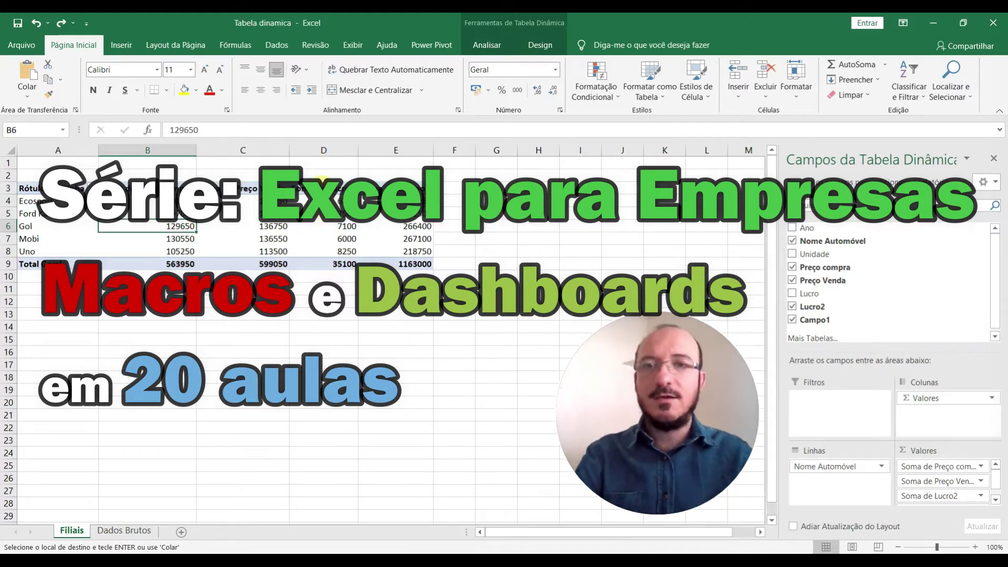
click(321, 184)
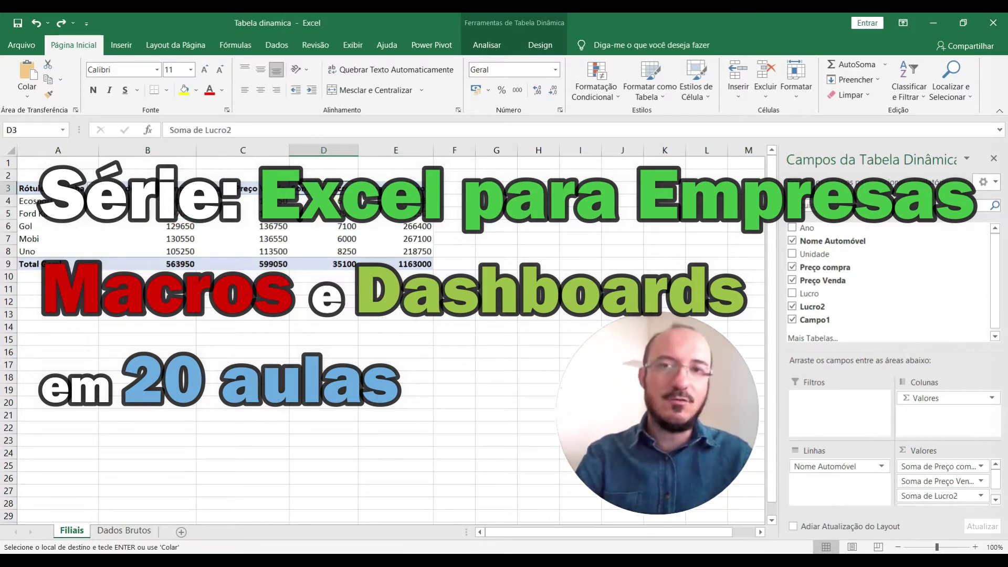
Step: Remove the Soma de Lucro2 and Soma de Campo1 fields from the pivot table
right_click(324, 180)
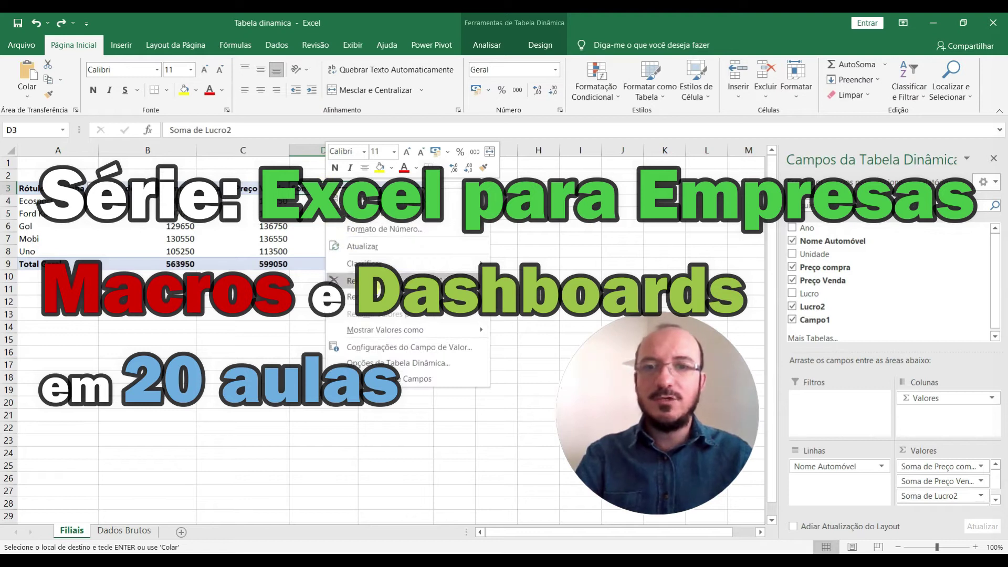
click(378, 281)
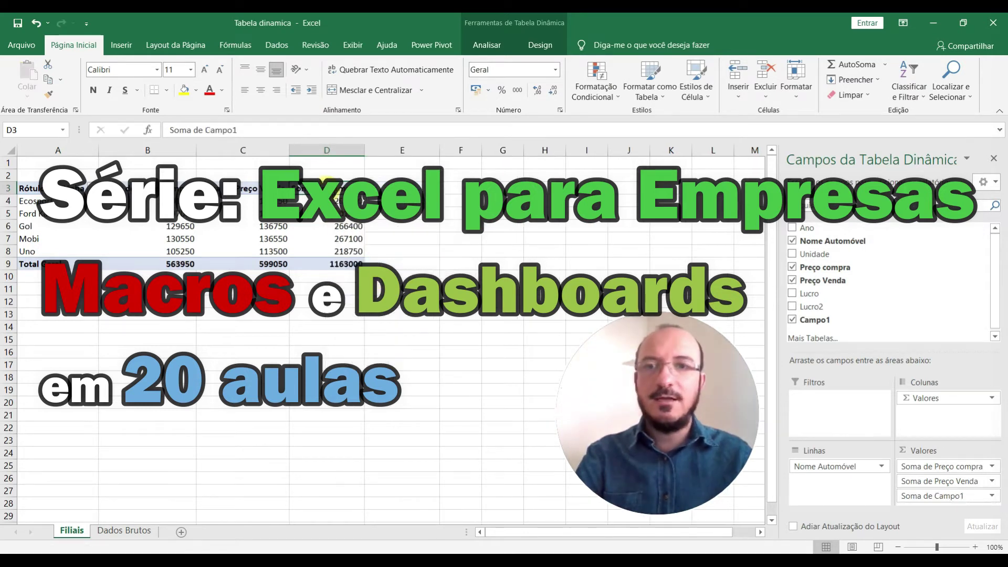
right_click(326, 183)
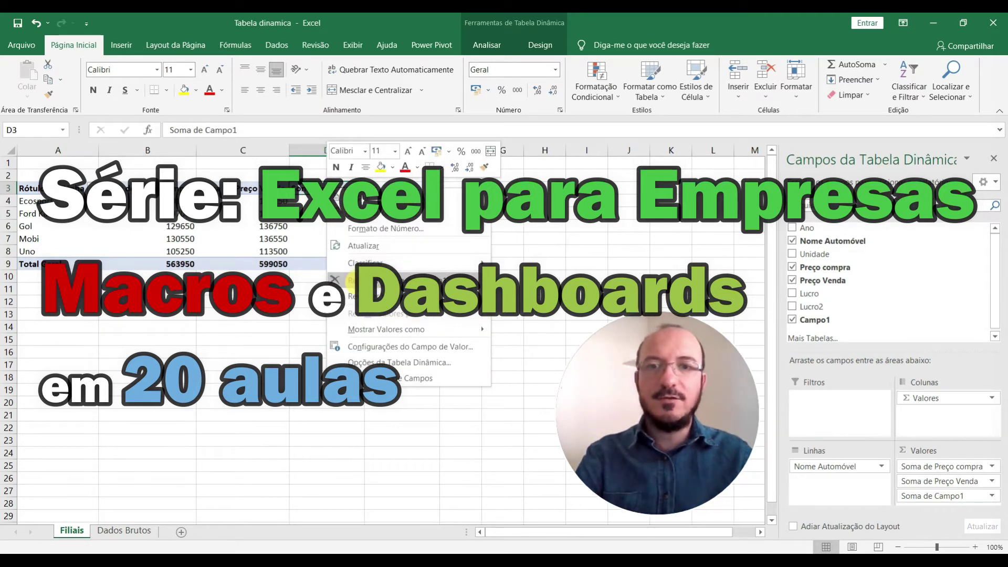
click(349, 281)
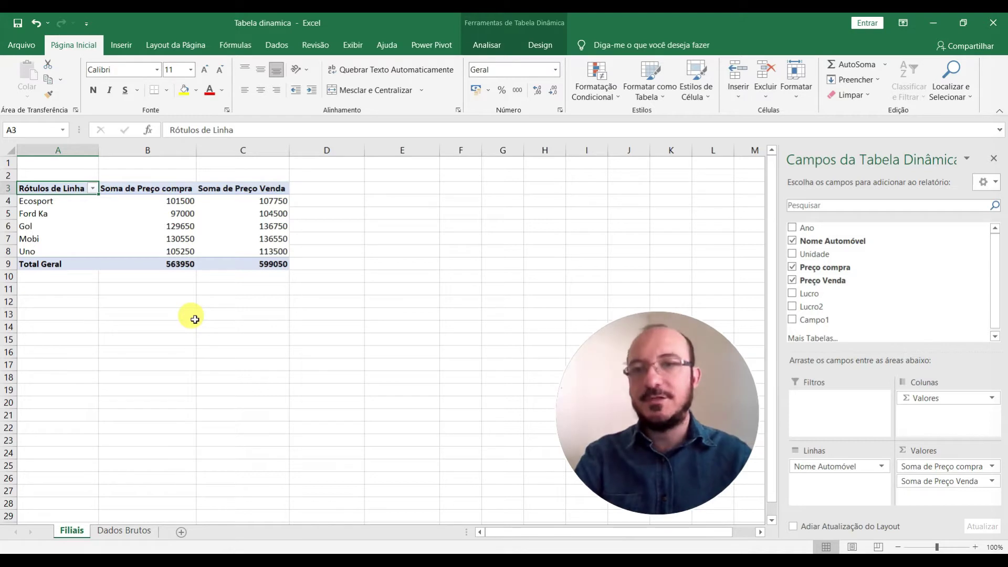
Step: Summarize Preço compra by Contagem (count) instead of sum
double_click(152, 190)
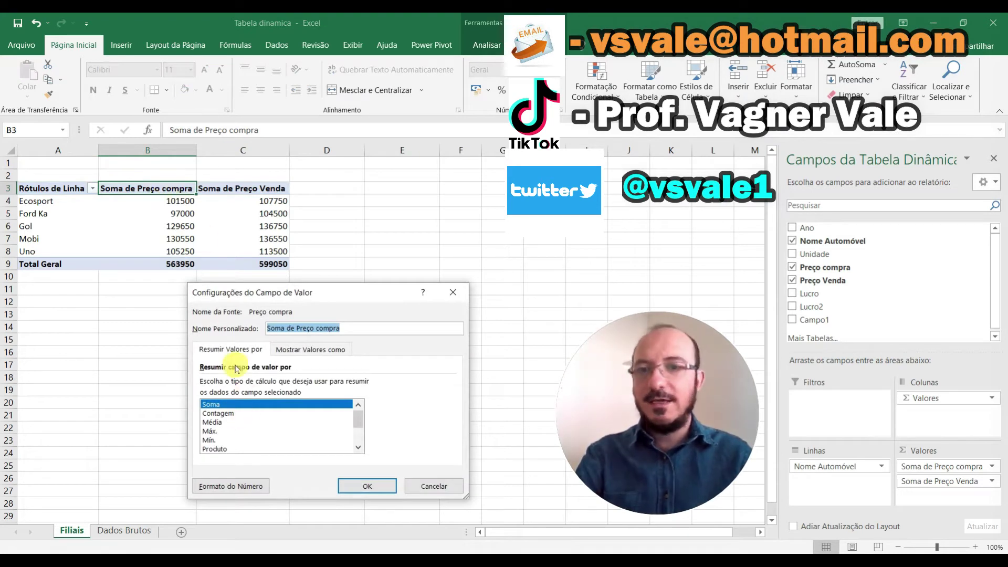
click(226, 414)
click(362, 485)
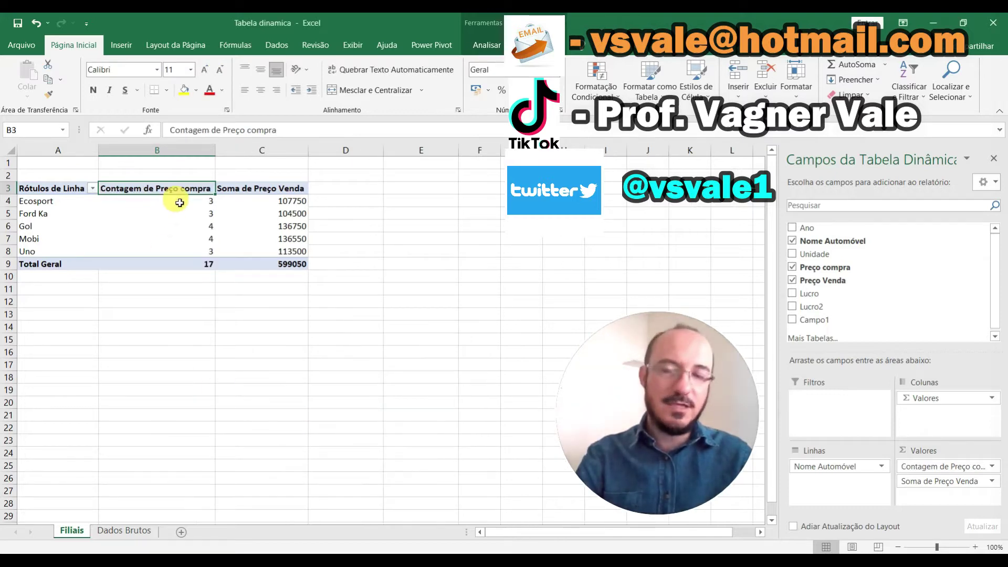
Step: Summarize Preço Venda by Média (average)
double_click(254, 190)
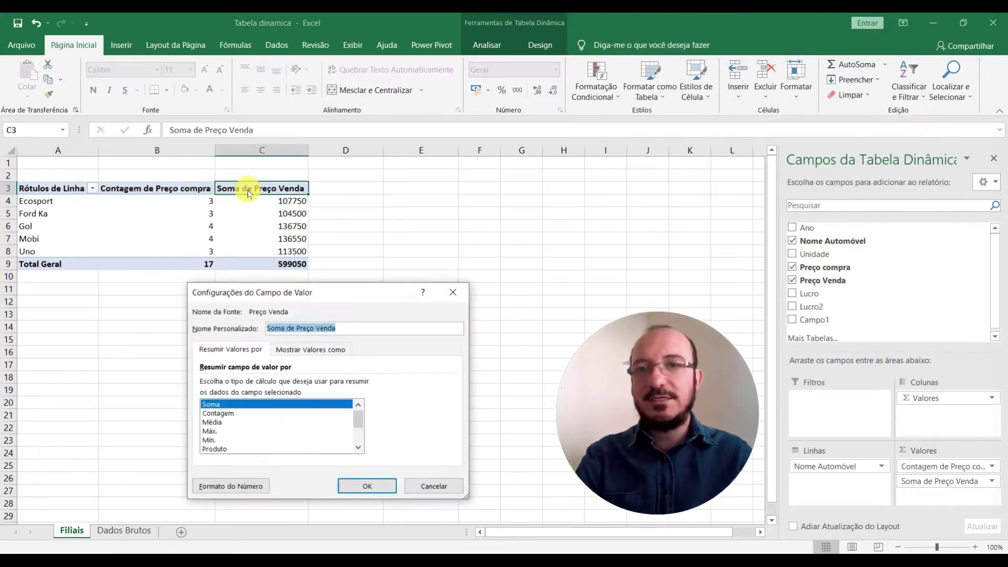
click(225, 423)
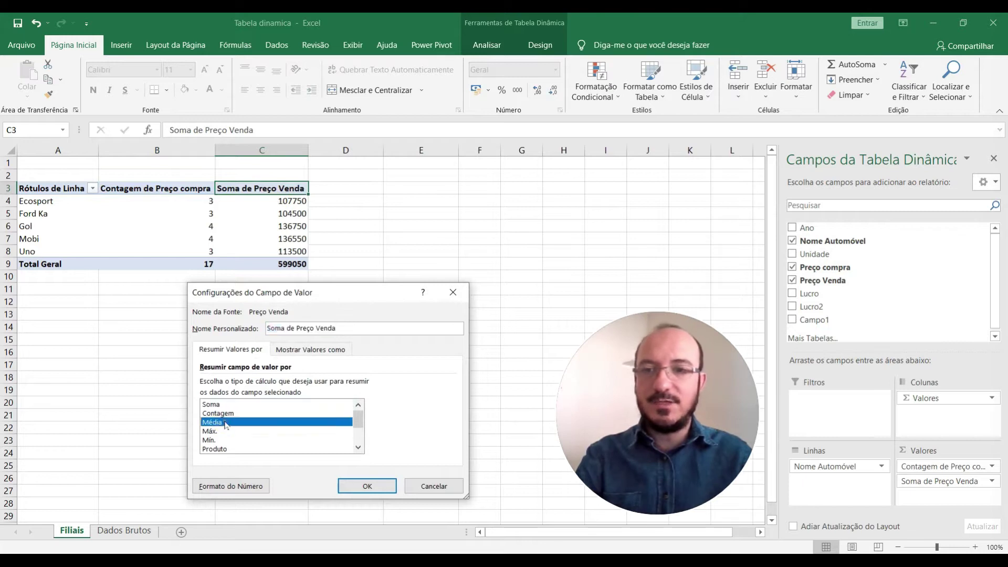
click(367, 490)
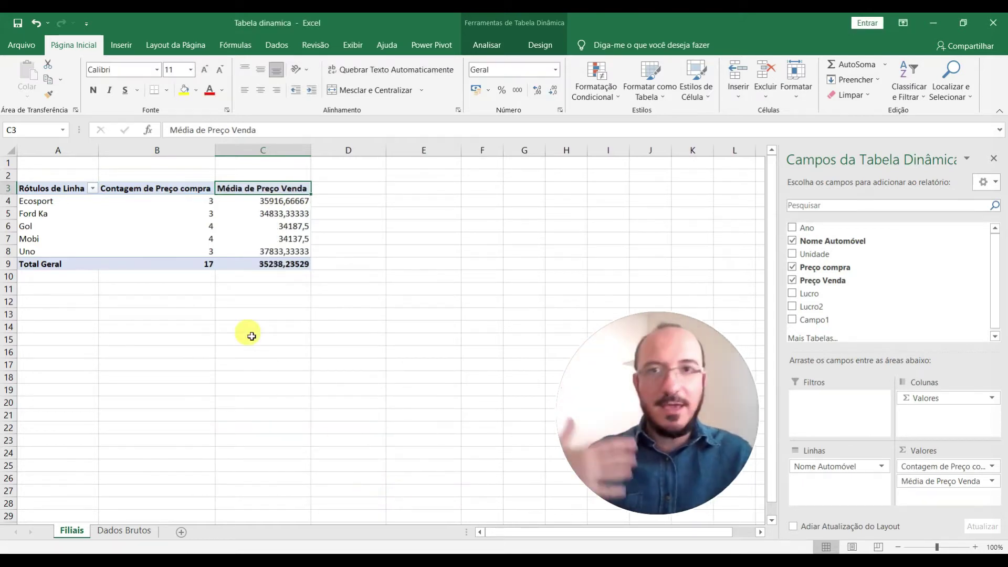
click(35, 202)
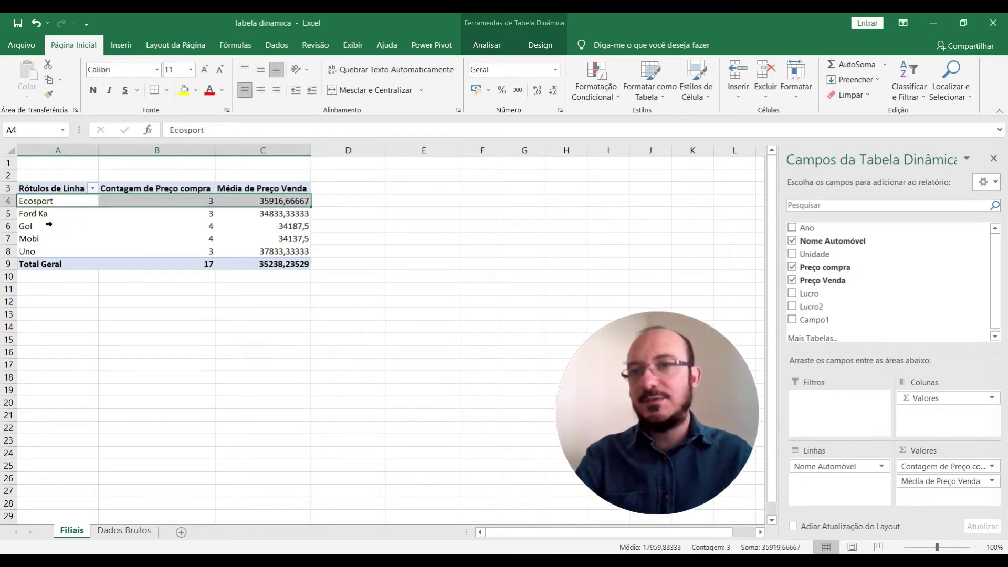
click(42, 214)
click(42, 226)
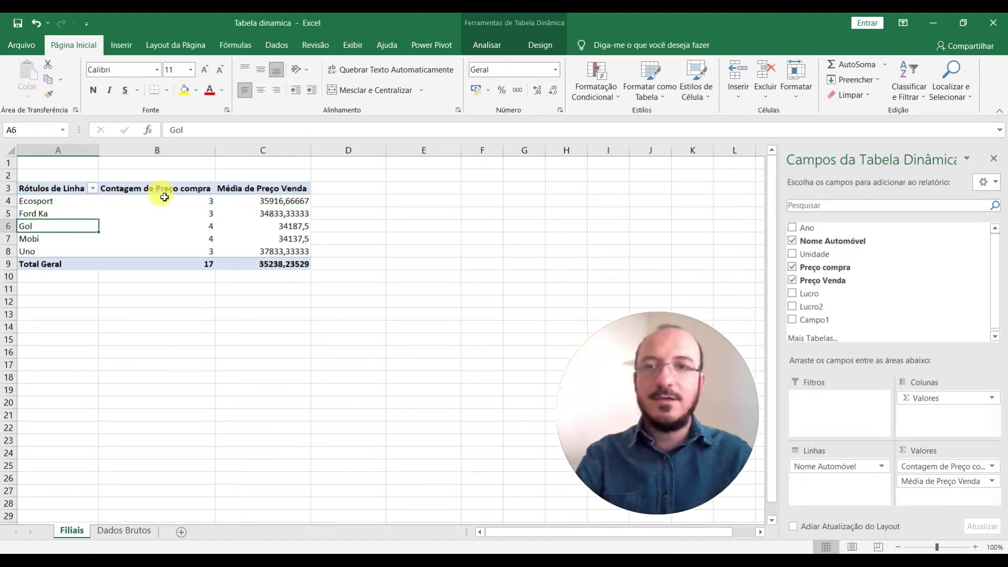
click(168, 192)
double_click(164, 192)
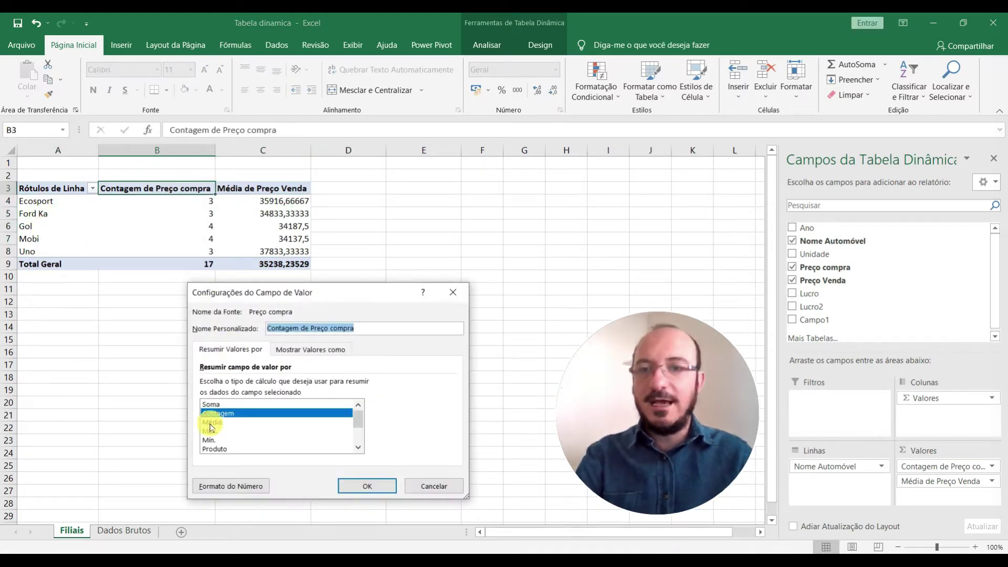
scroll(317, 426, down, 2)
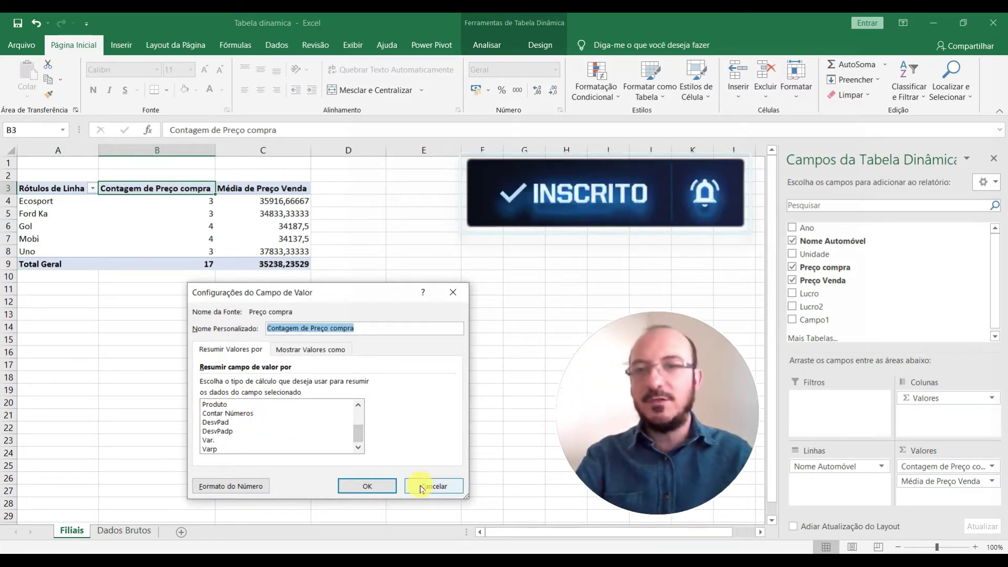
scroll(218, 413, up, 2)
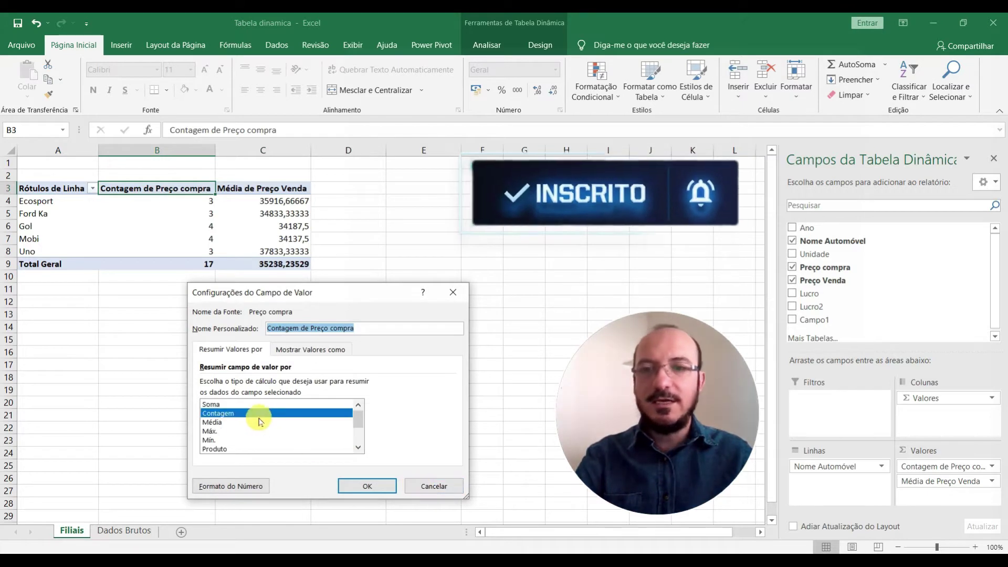
click(217, 405)
click(223, 414)
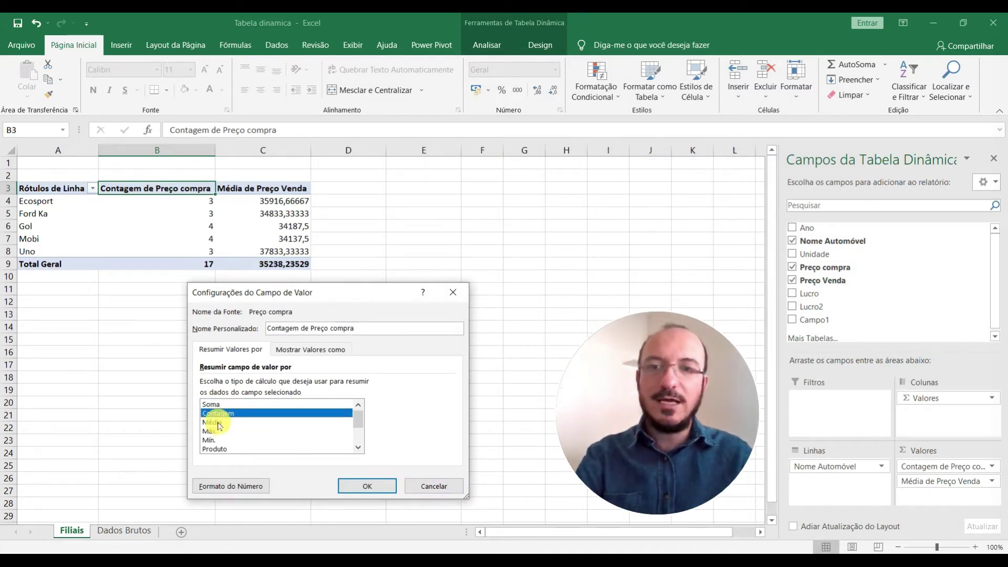
click(219, 423)
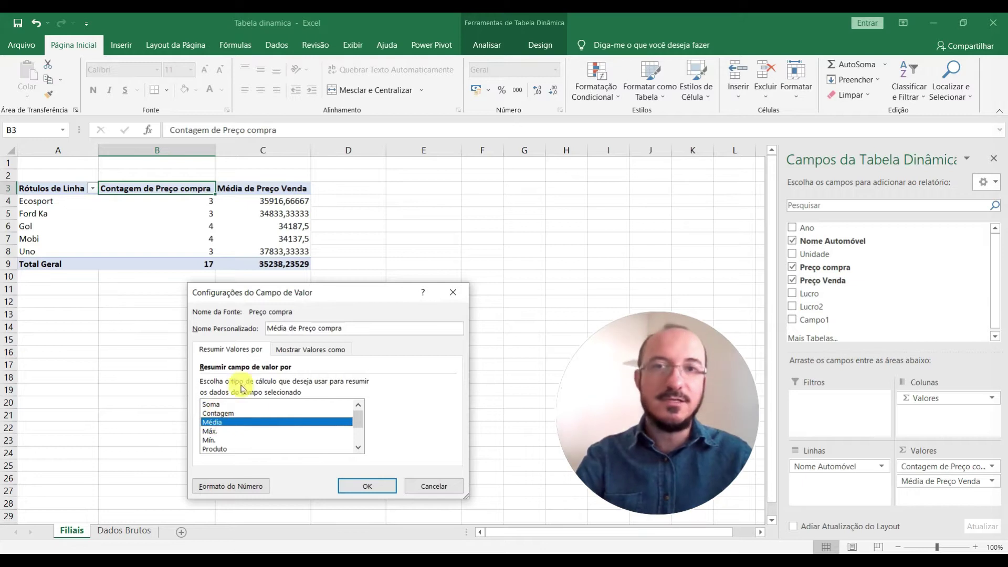
click(417, 485)
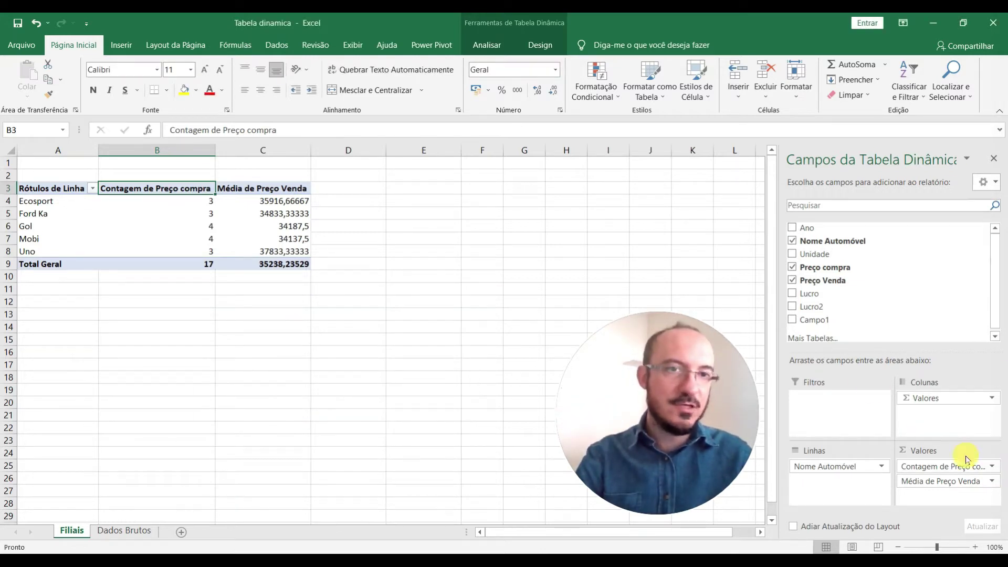
click(991, 483)
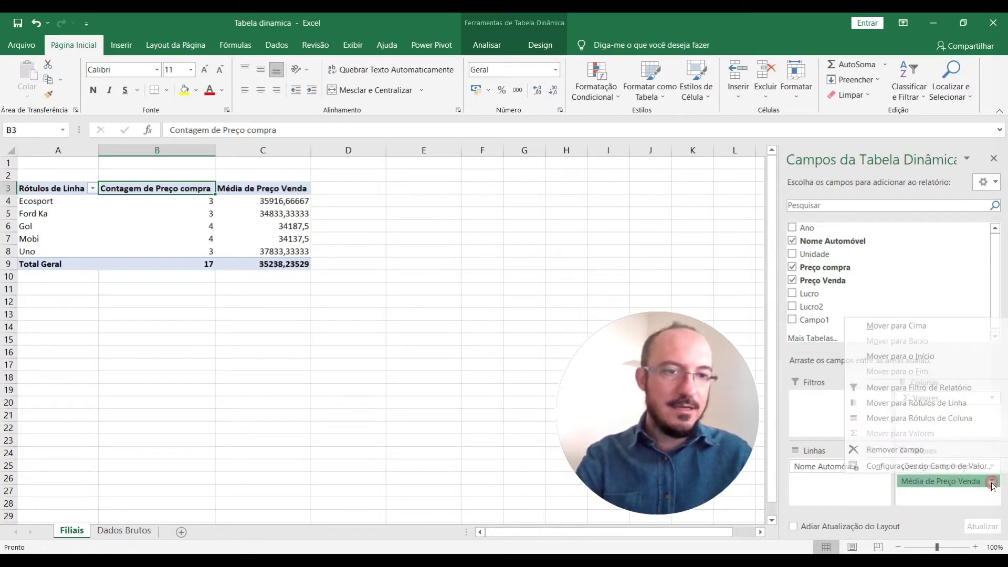
click(909, 467)
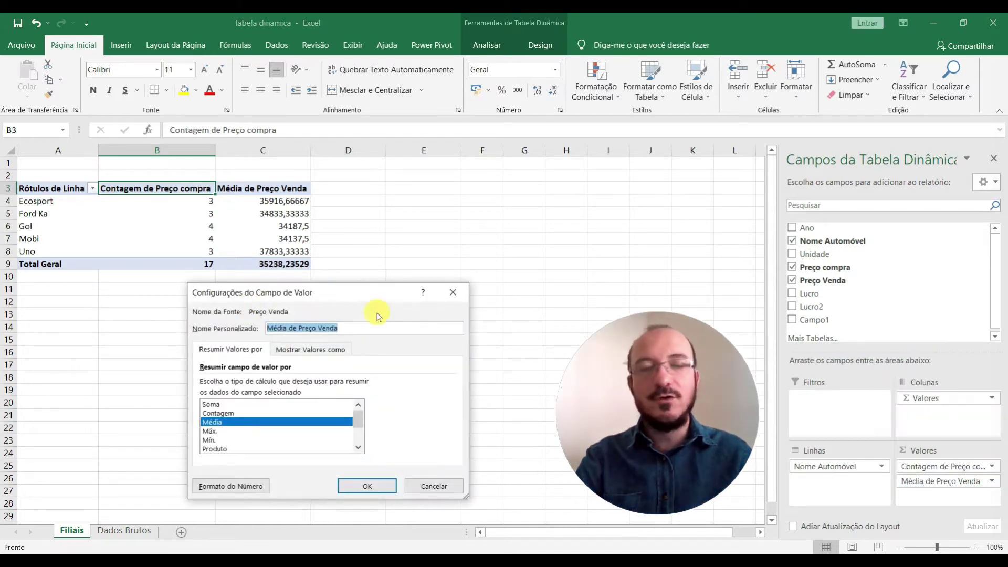
click(419, 483)
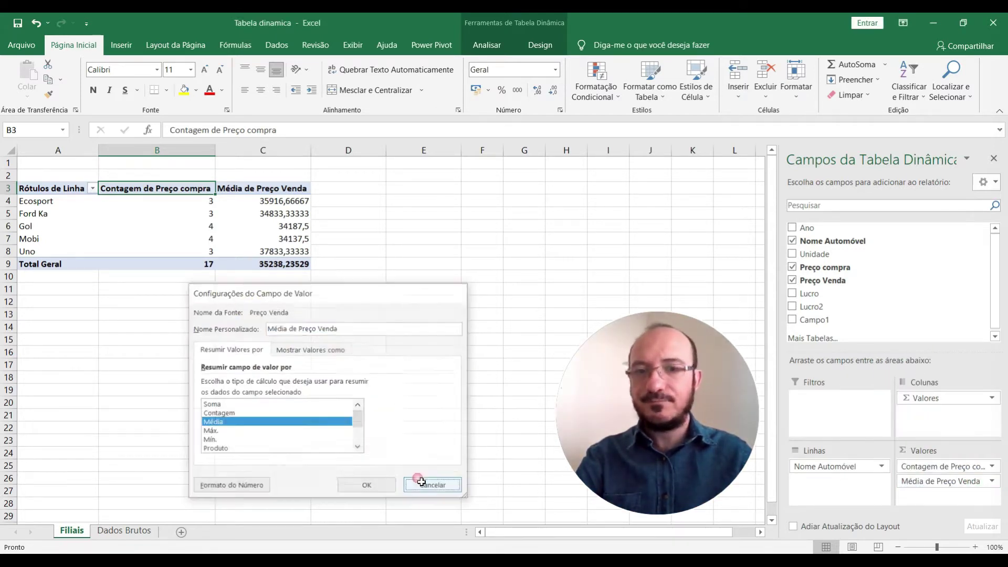
Step: Rename the Contagem de Preço compra value field to Soma PC
double_click(142, 188)
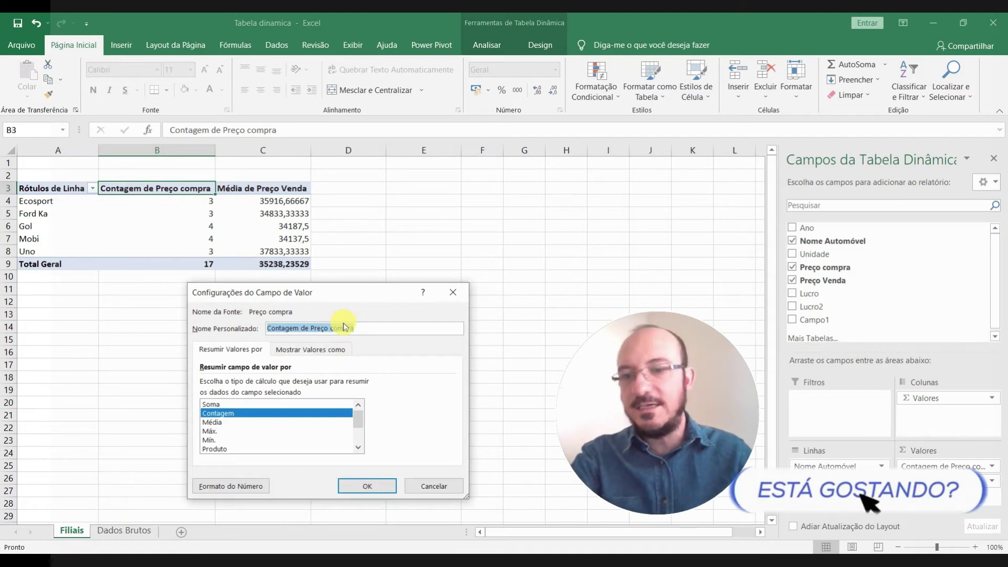
text(Soma PC)
key(Return)
Step: Switch both the purchase and sale price value fields back to Soma (sum)
click(120, 207)
right_click(124, 194)
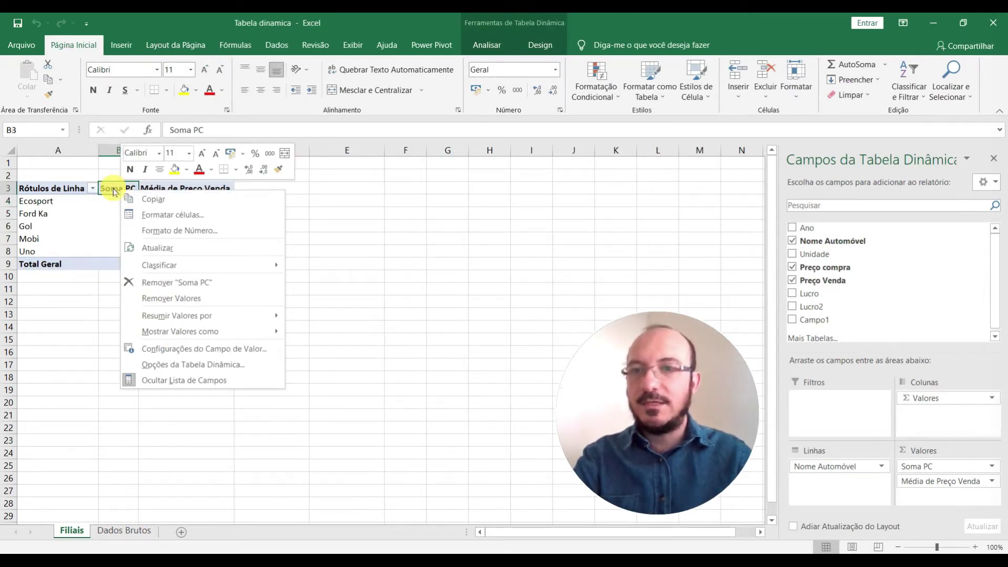
click(114, 193)
double_click(114, 189)
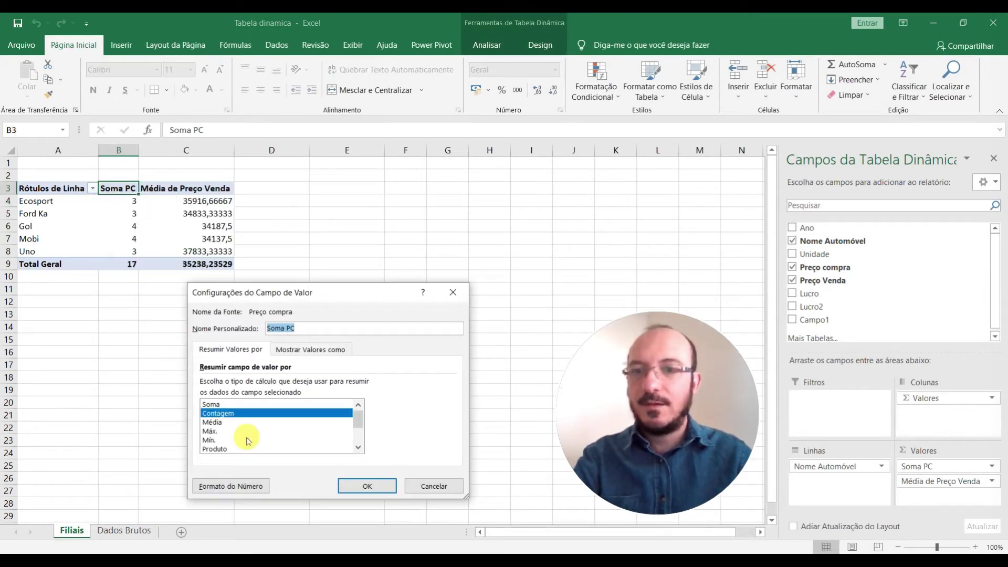
click(231, 406)
click(353, 482)
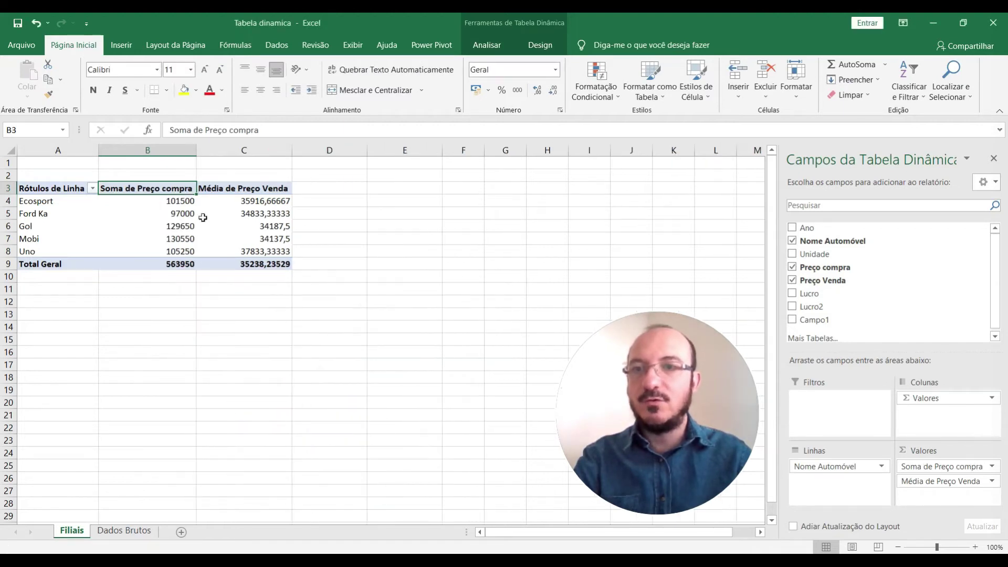
double_click(231, 192)
click(227, 404)
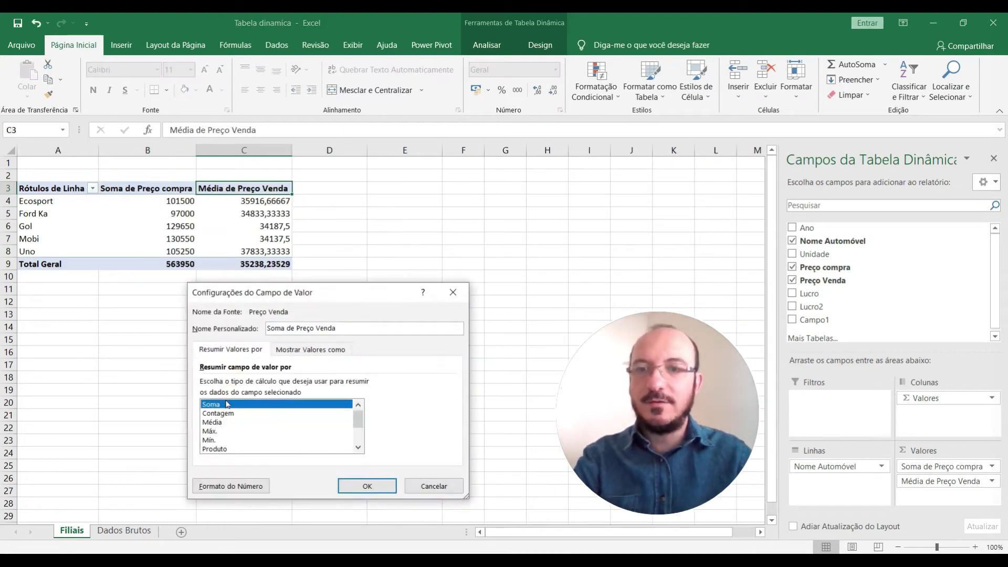
click(347, 484)
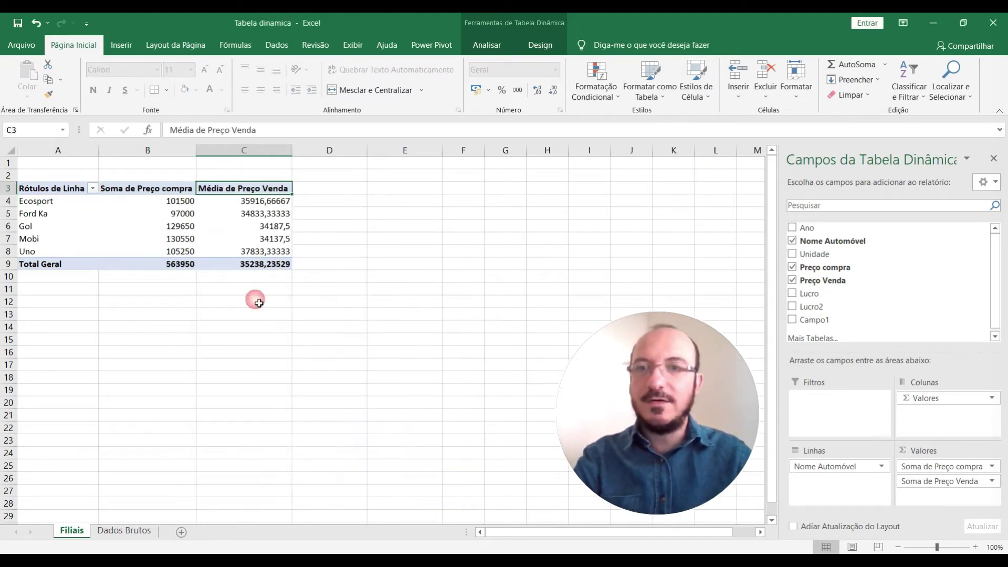
Step: Name the sale price column Soma PV and the purchase price column Soma PC
double_click(227, 192)
text(Soma PV)
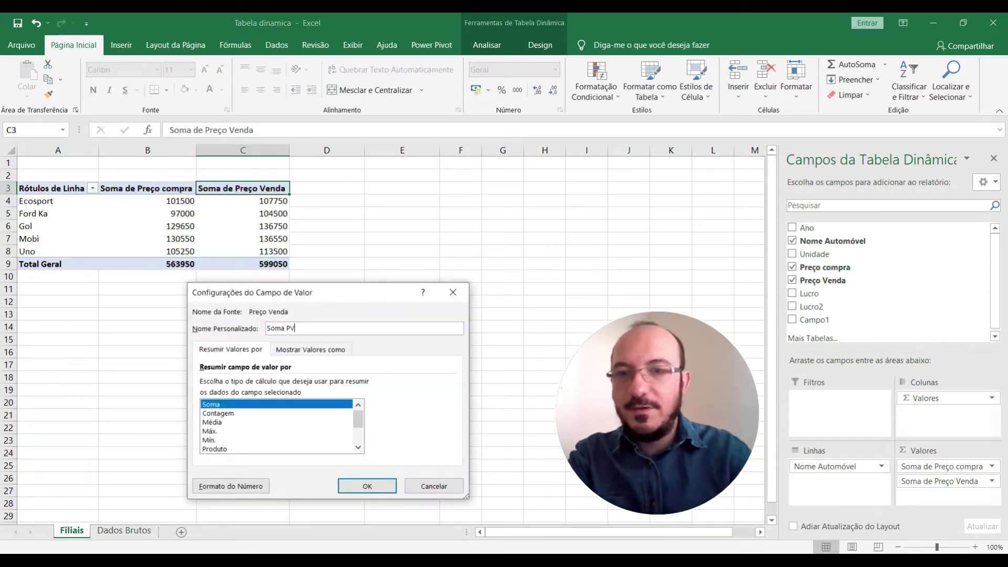
click(367, 485)
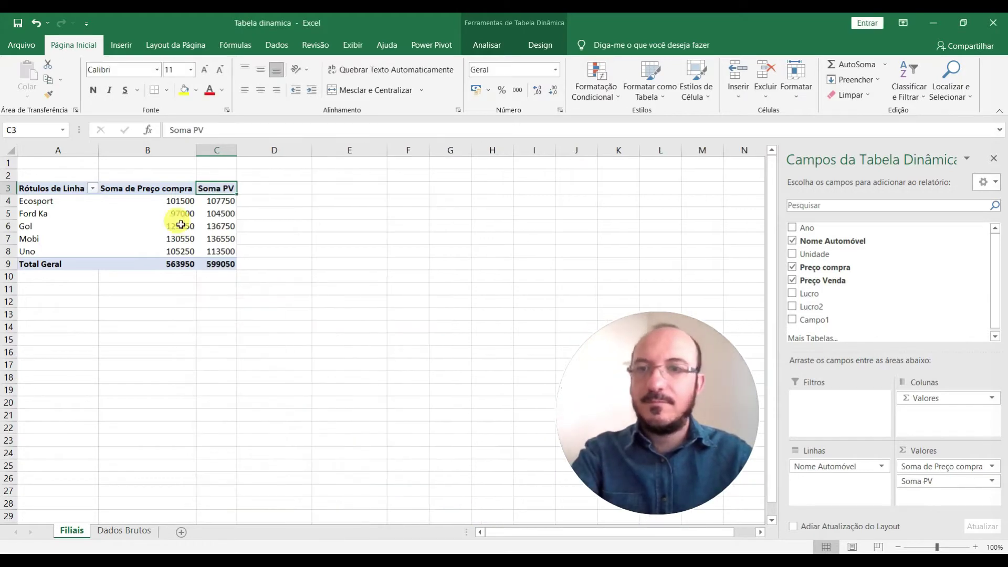
double_click(167, 192)
text(Soma P)
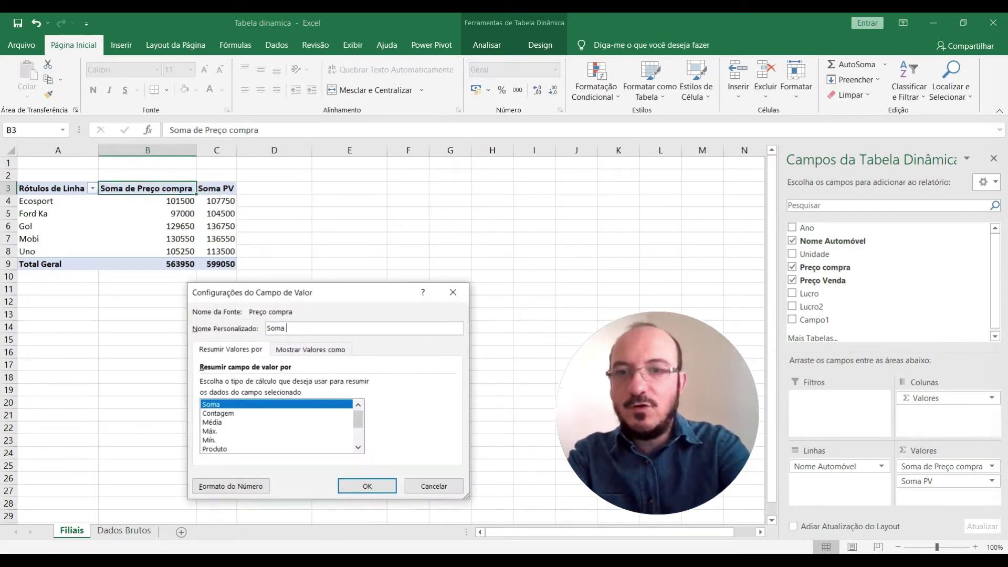
text(C)
click(362, 485)
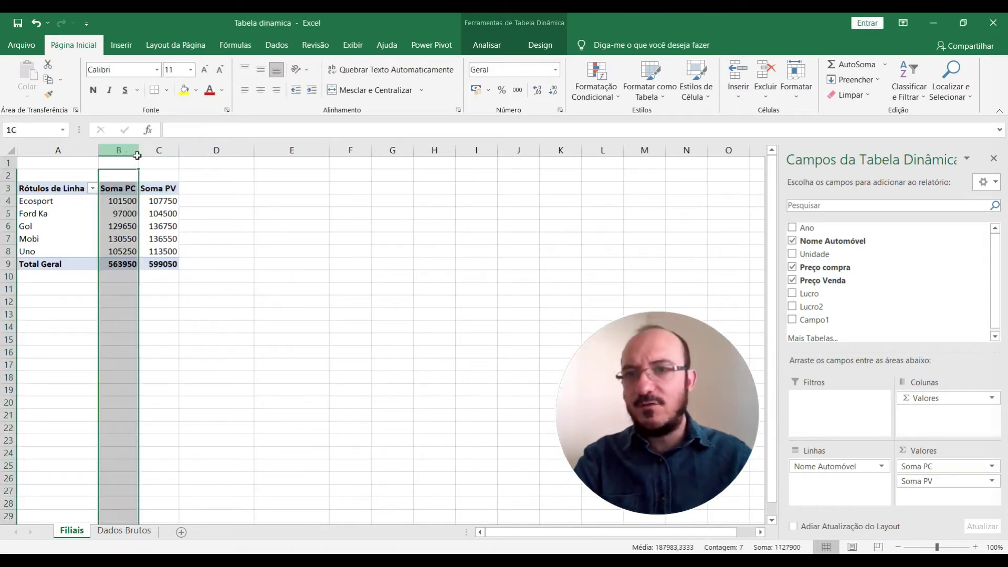
Step: Select columns B and C, then click back into a pivot table cell
drag(118, 152, 158, 151)
click(291, 289)
click(118, 225)
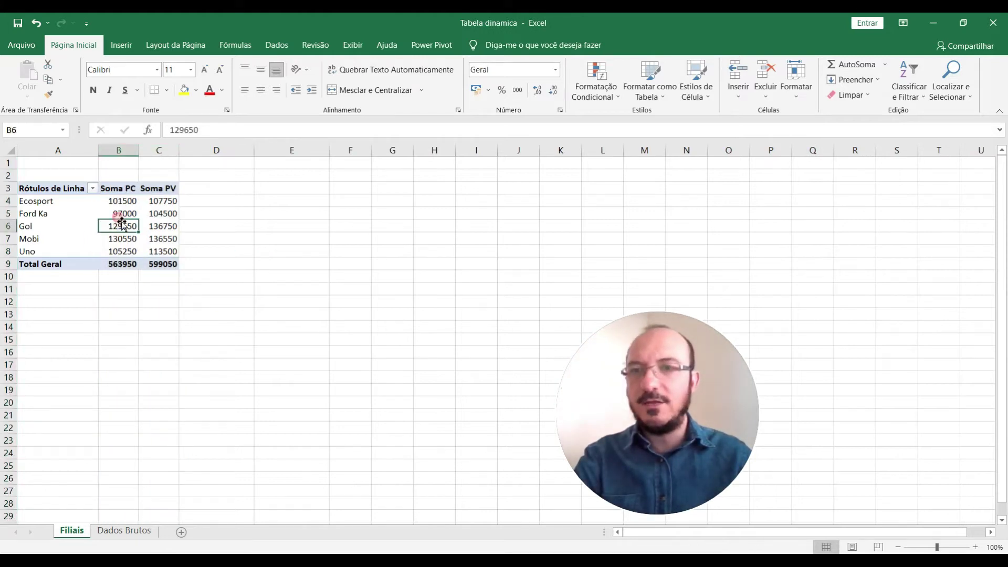
click(118, 188)
click(280, 277)
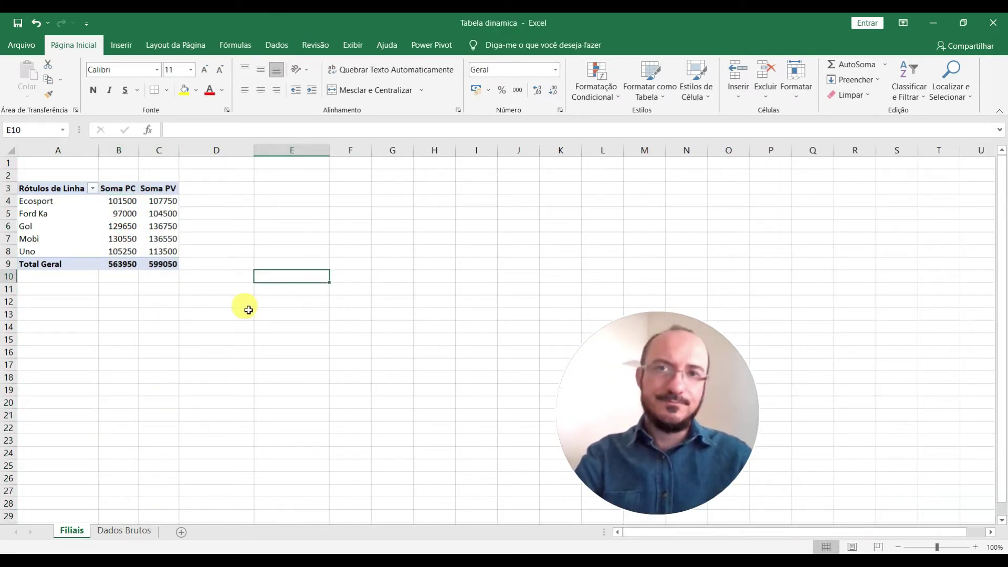
click(157, 226)
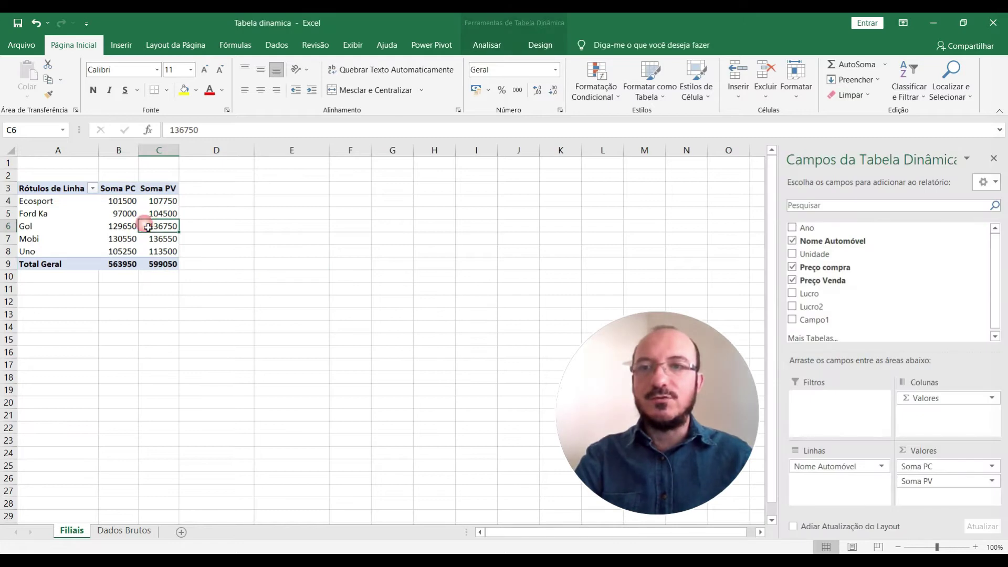
Step: From the Analisar tab, start a Gráfico Dinâmico and pick the Coluna 3D Agrupada type
click(488, 48)
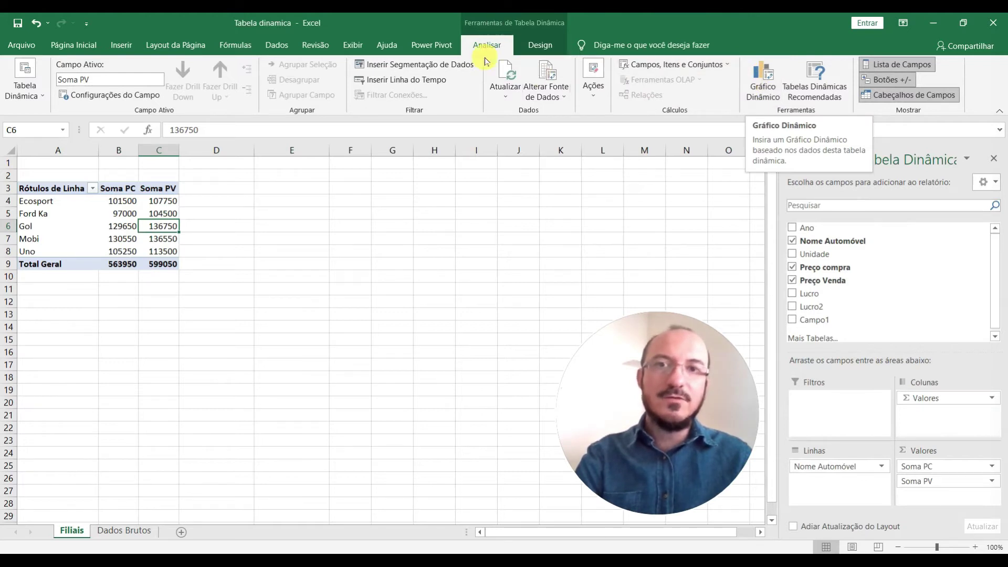
click(768, 83)
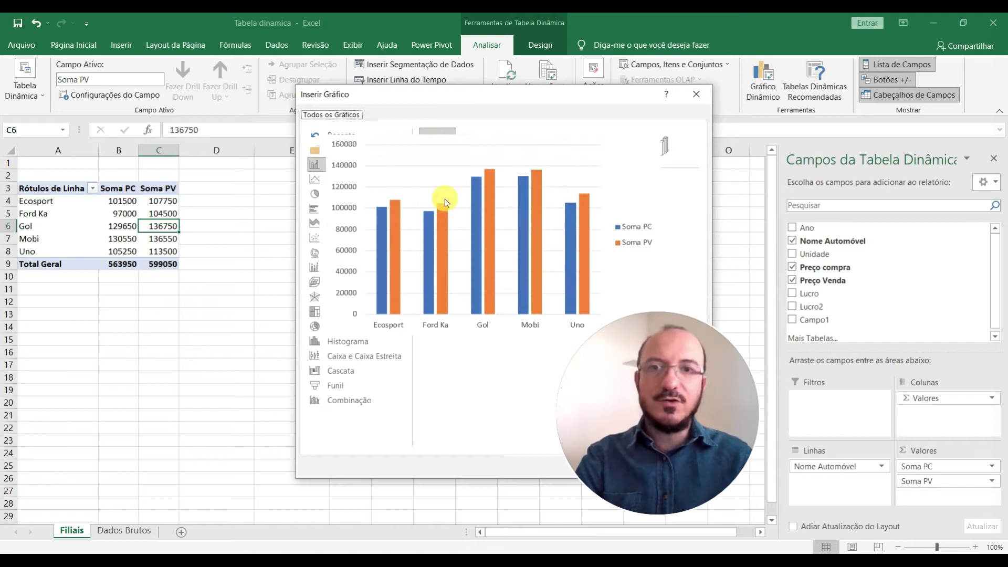
click(546, 152)
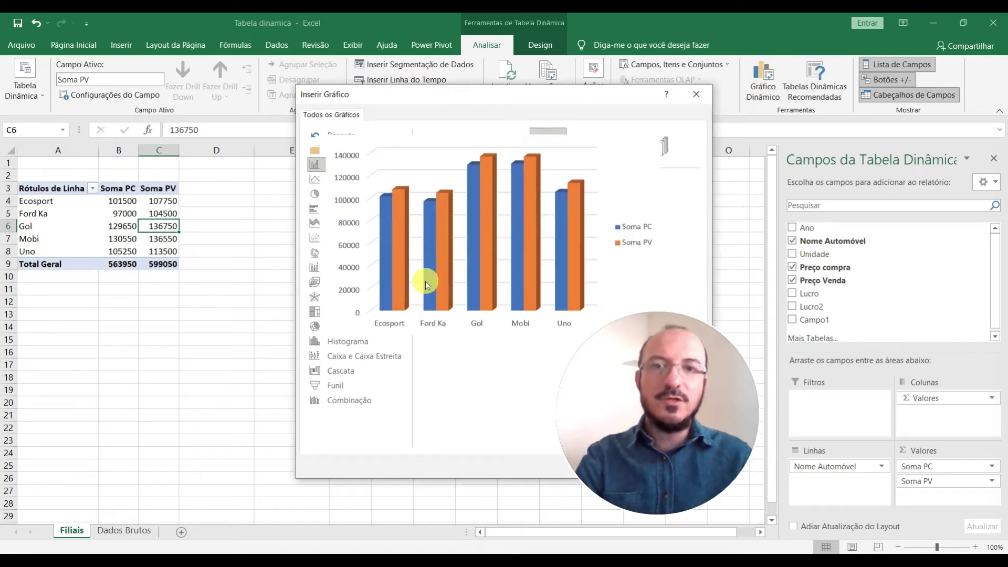
drag(468, 100, 401, 119)
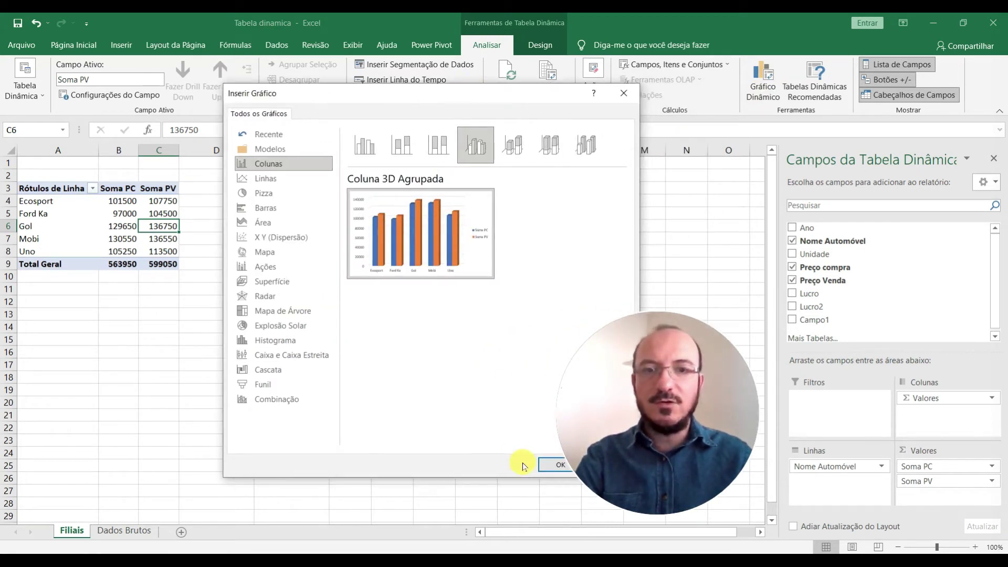
Step: Insert the 3D column chart, move it up beside the table at row 1, and open the Nome Automóvel filter
click(542, 466)
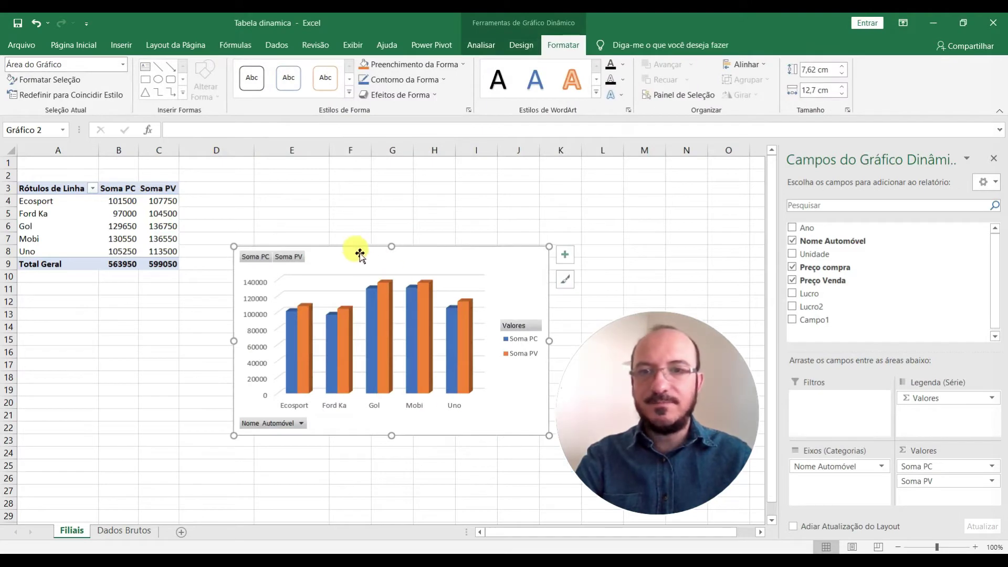
drag(359, 254, 369, 165)
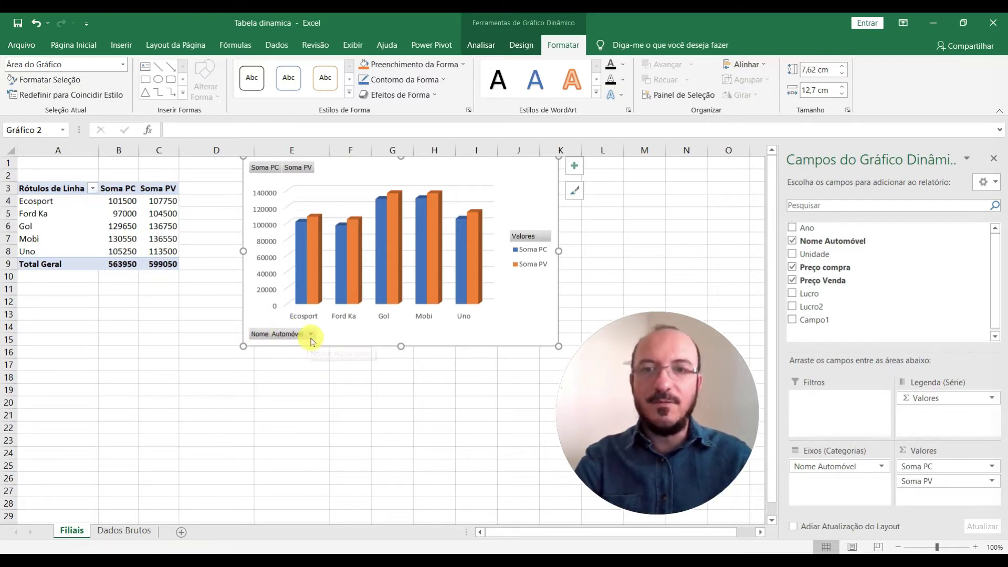
click(311, 335)
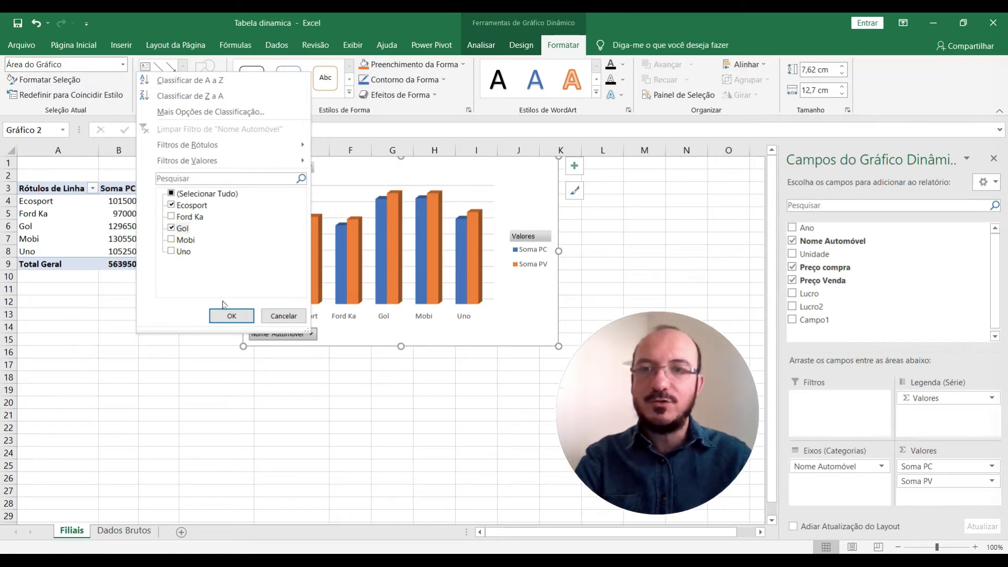
Step: Filter Nome Automóvel to Ecosport, Gol and Mobi, then reselect all car names
click(227, 317)
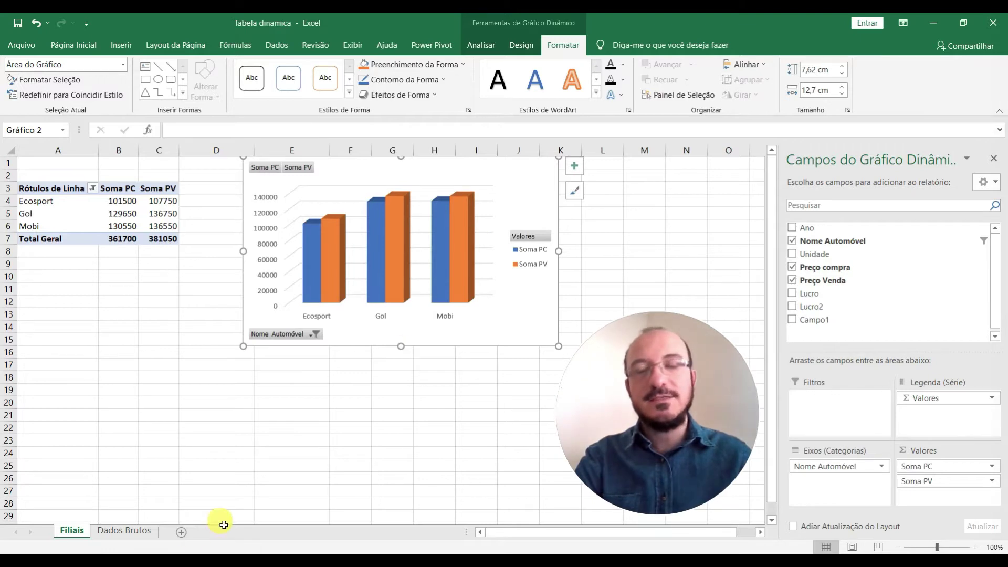
click(316, 334)
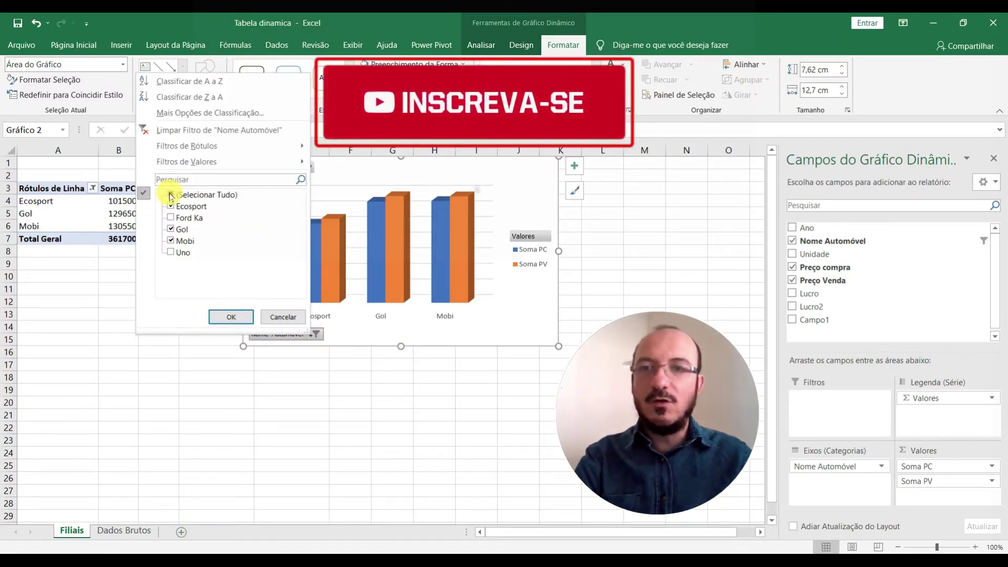
click(228, 317)
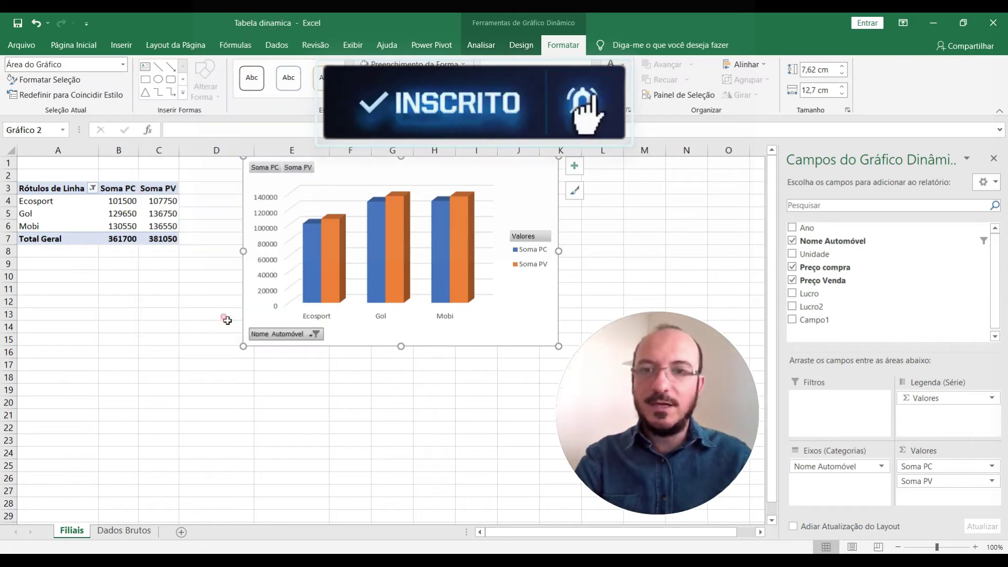
click(323, 403)
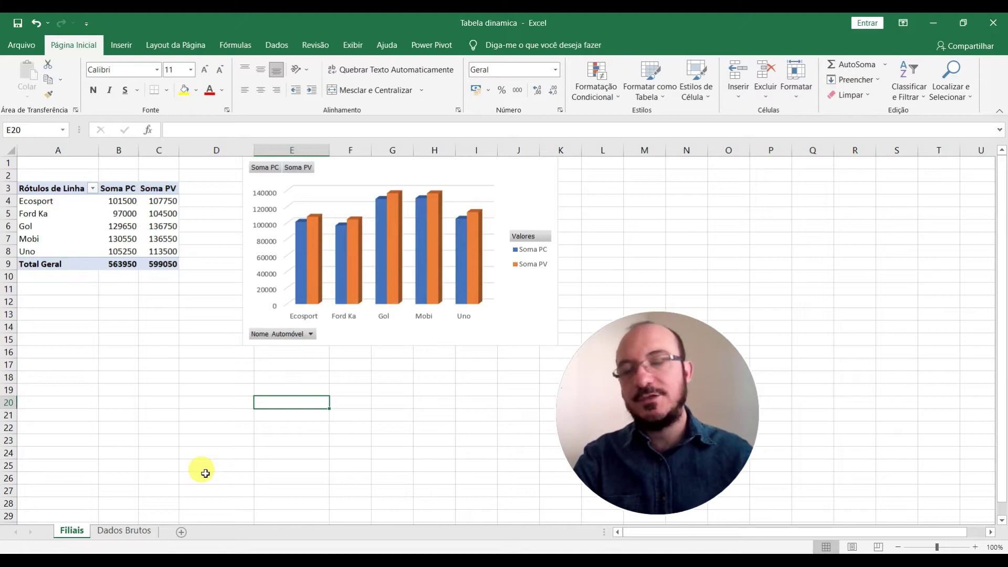
Step: On Dados Brutos, enter year 2023 in the four empty rows below the table
click(126, 531)
click(50, 413)
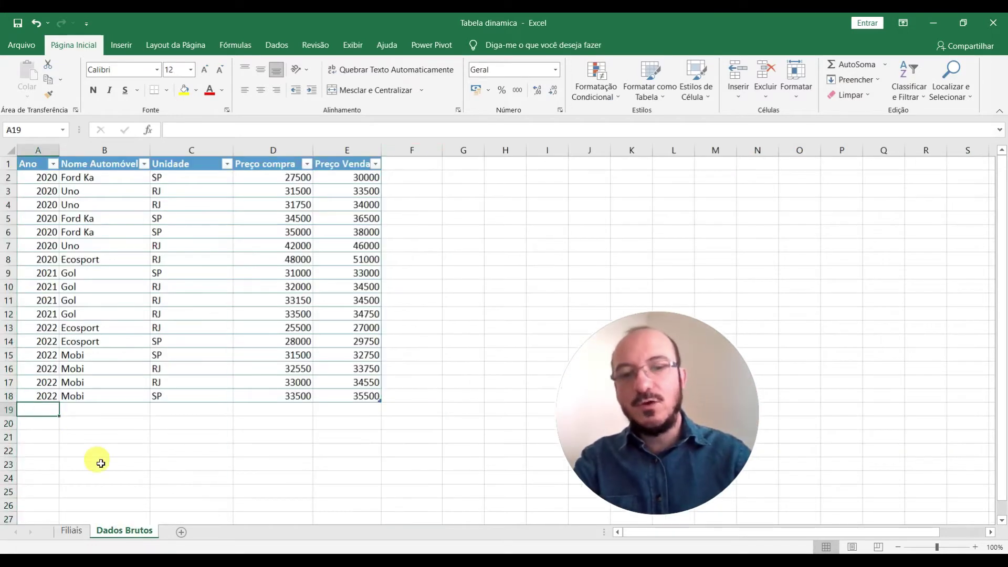
text(2023)
key(Return)
text(20)
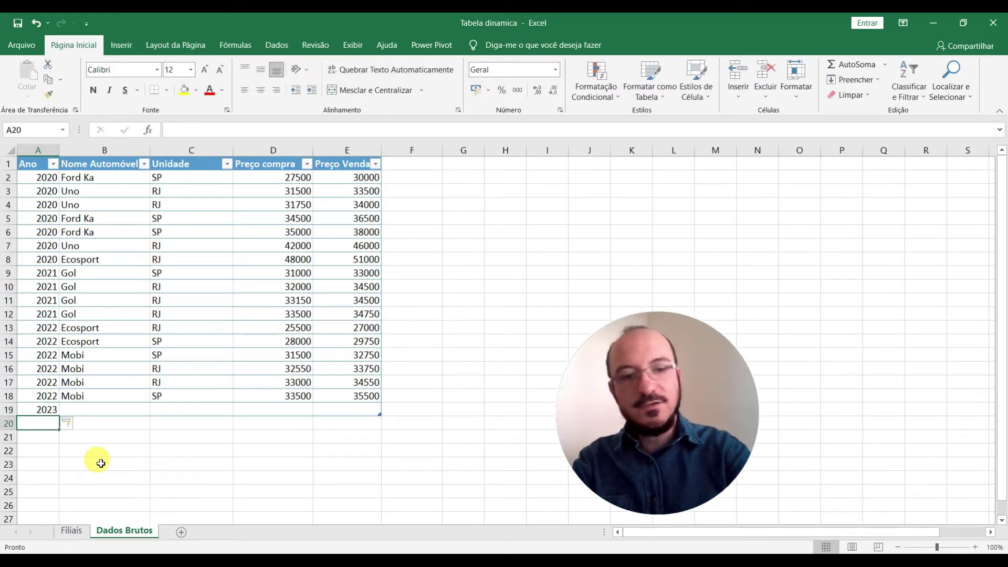
key(Return)
text(2023)
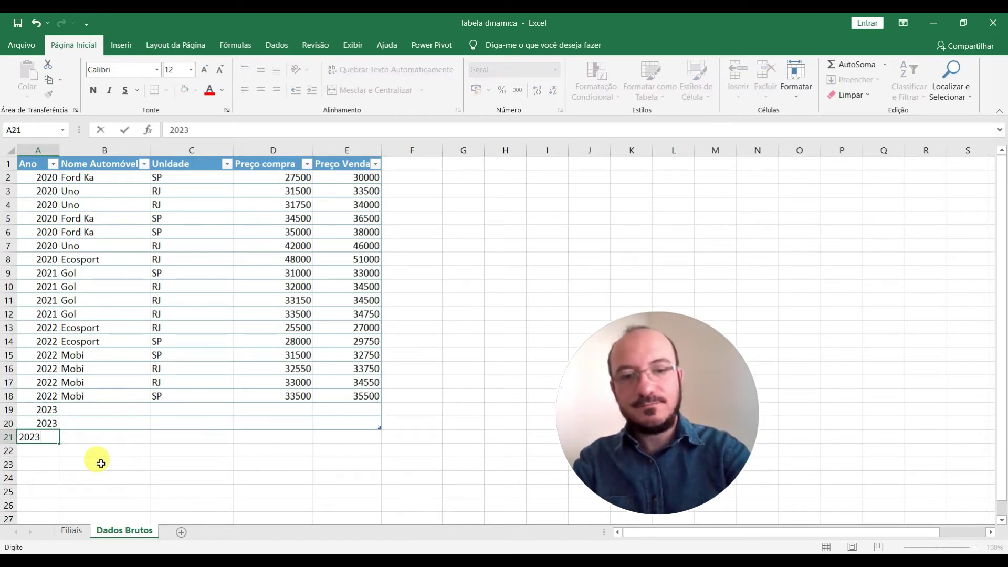
key(Return)
text(2023)
key(Return)
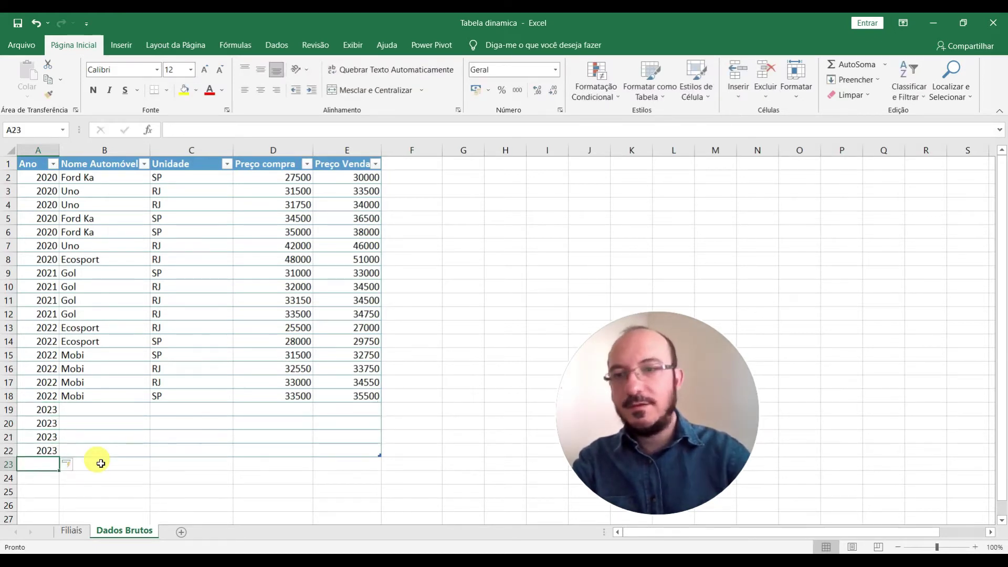
Step: Copy the four Gol rows' names, units and prices into B19, then return to Filiais
drag(90, 274, 336, 315)
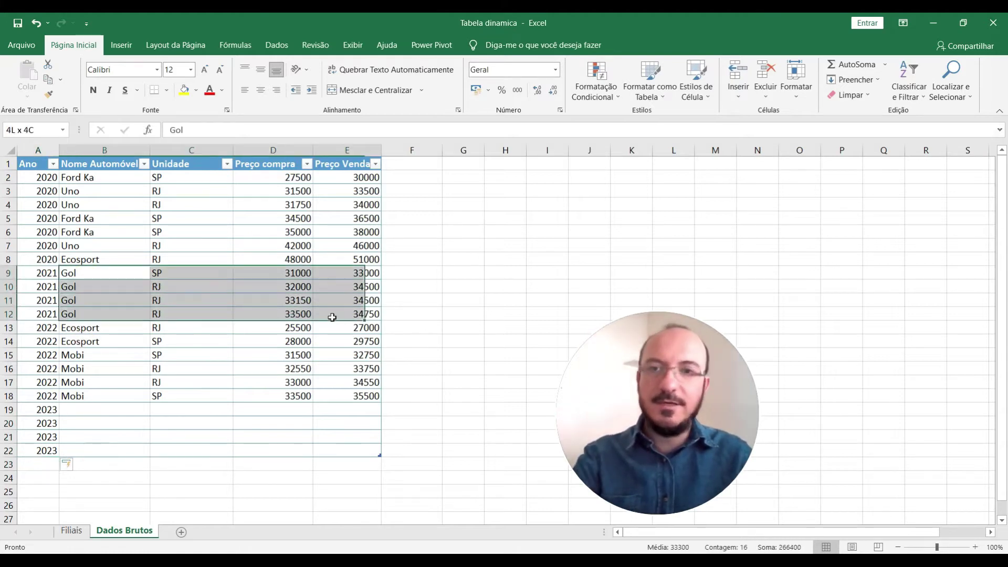
key(ctrl+c)
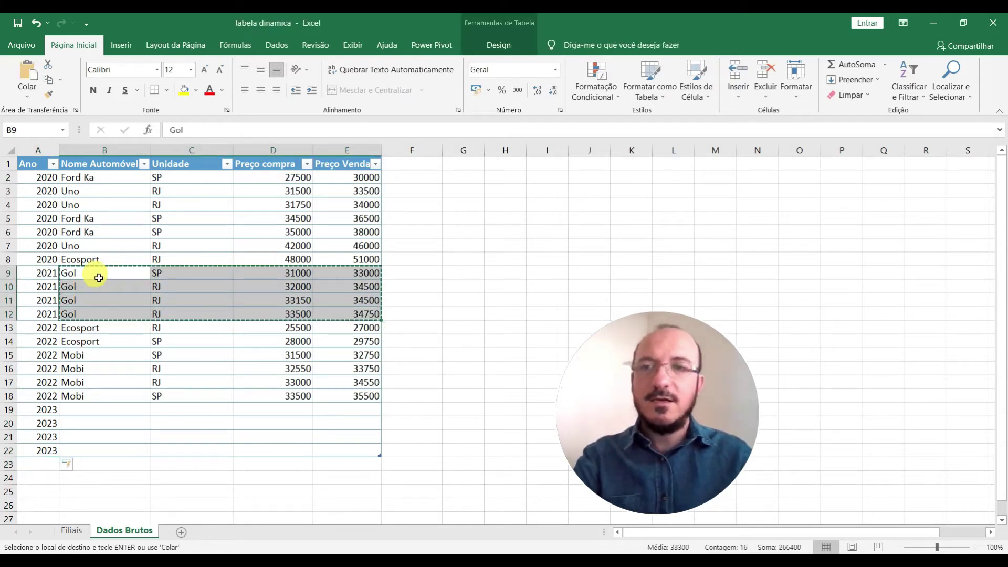
right_click(90, 408)
click(133, 133)
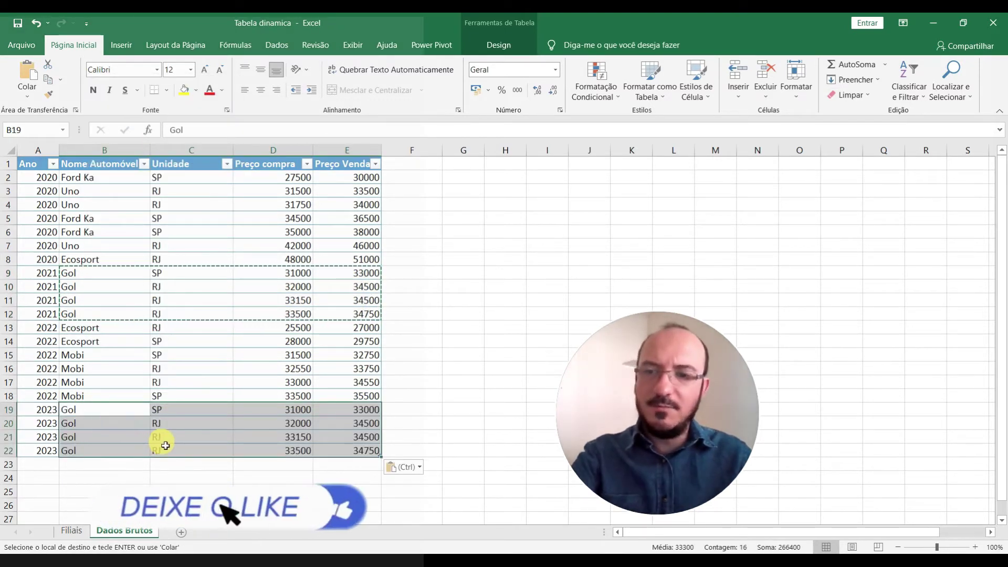
key(Escape)
click(72, 530)
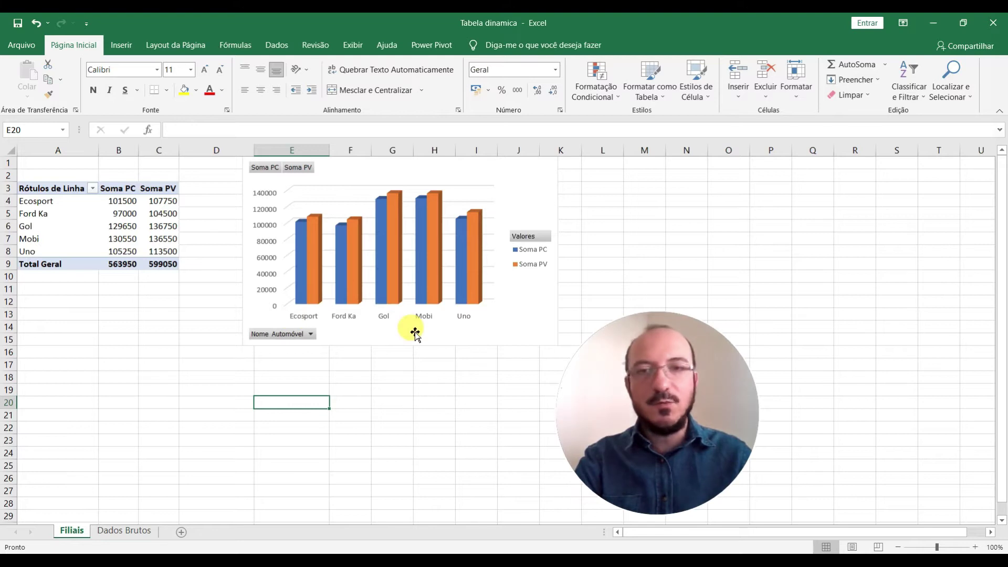
Step: Refresh the pivot chart's data with Atualizar Dados, then undo the refresh
click(355, 171)
right_click(355, 171)
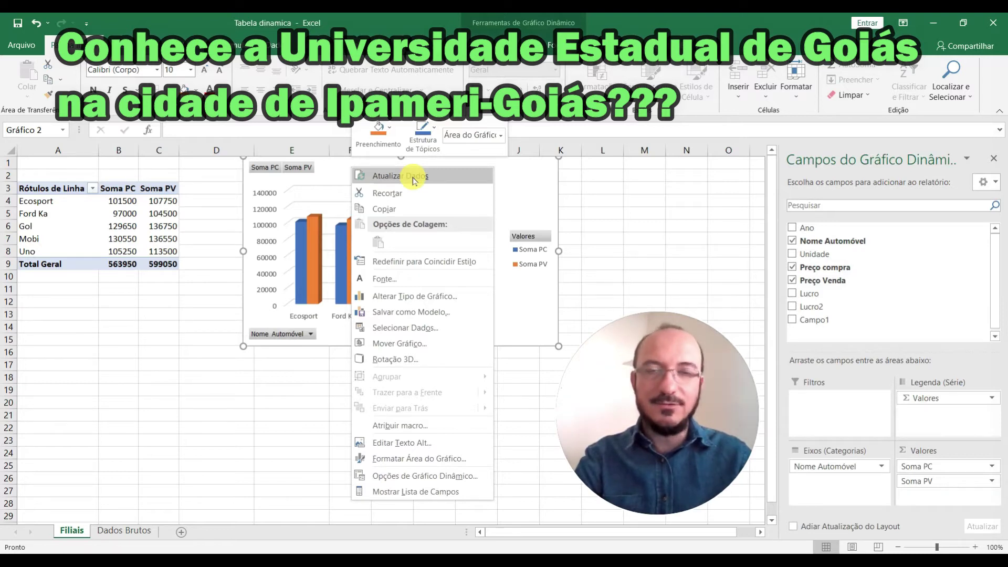
click(194, 364)
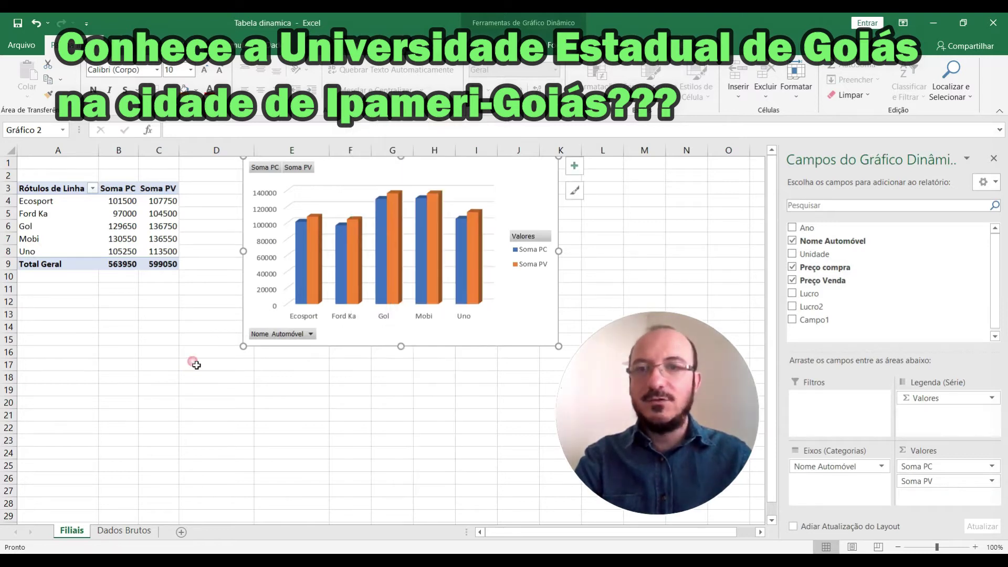
right_click(352, 167)
click(392, 173)
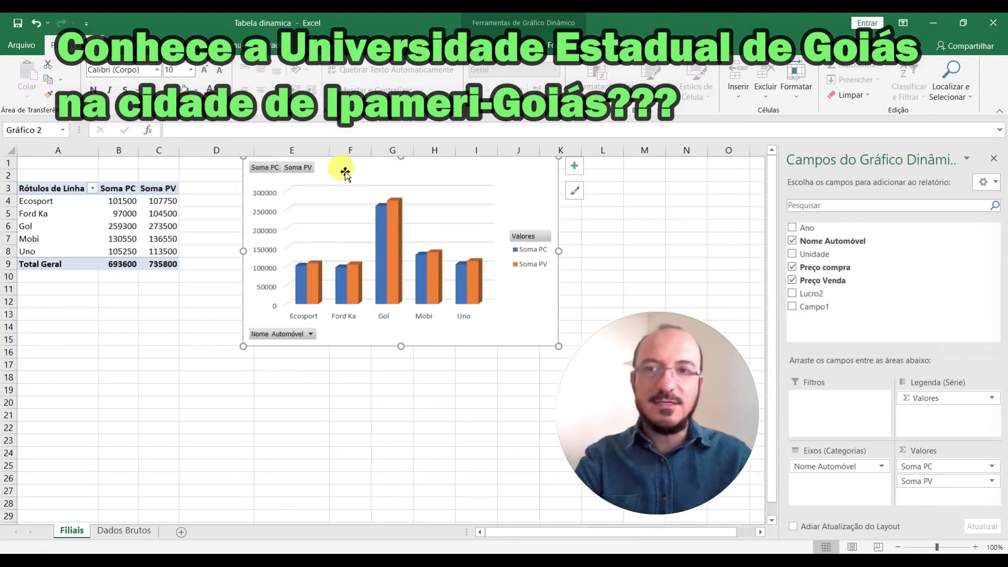
click(94, 227)
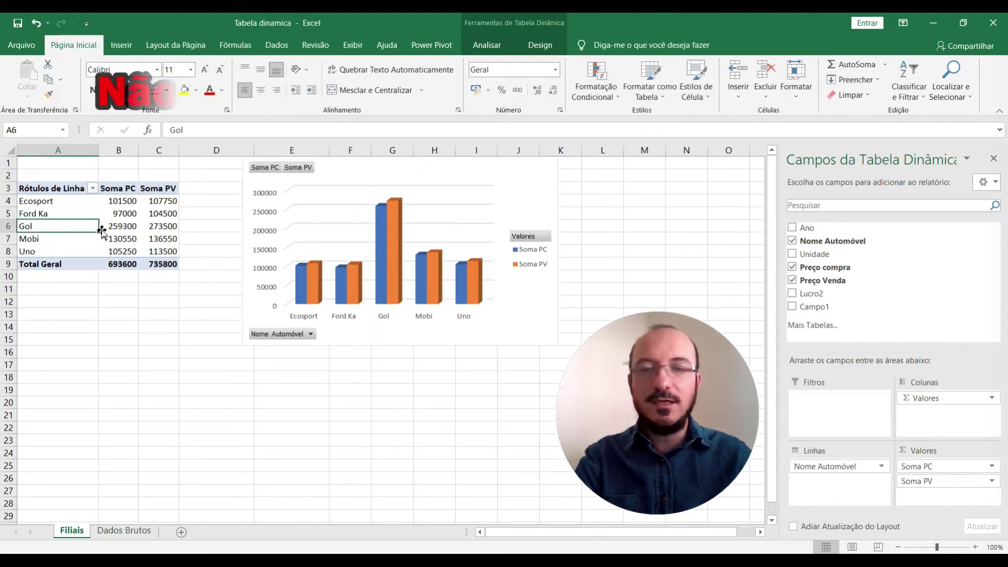
click(34, 22)
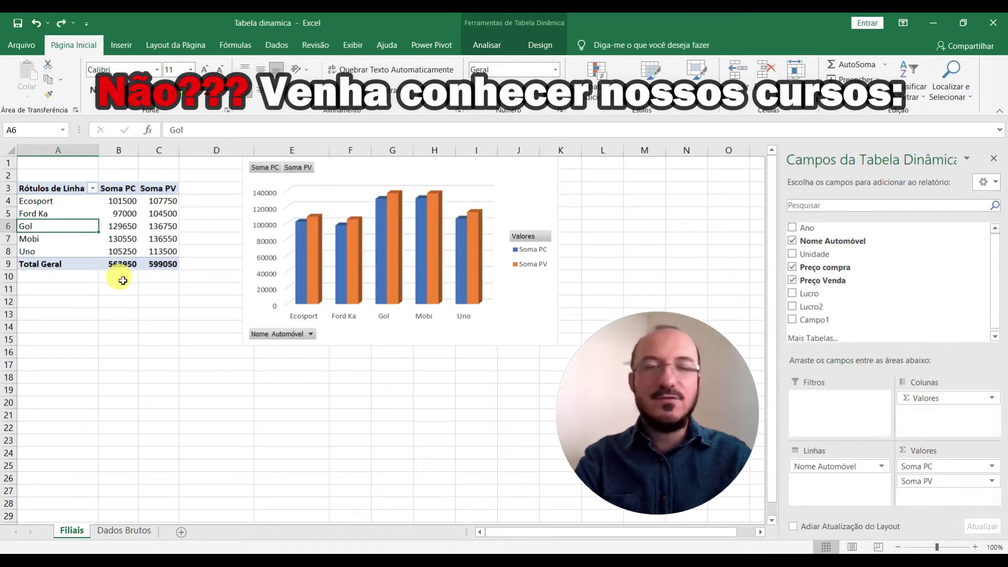
Step: Refresh the pivot table with Atualizar, check Dados Brutos, and return to cell A3 on Filiais
right_click(114, 215)
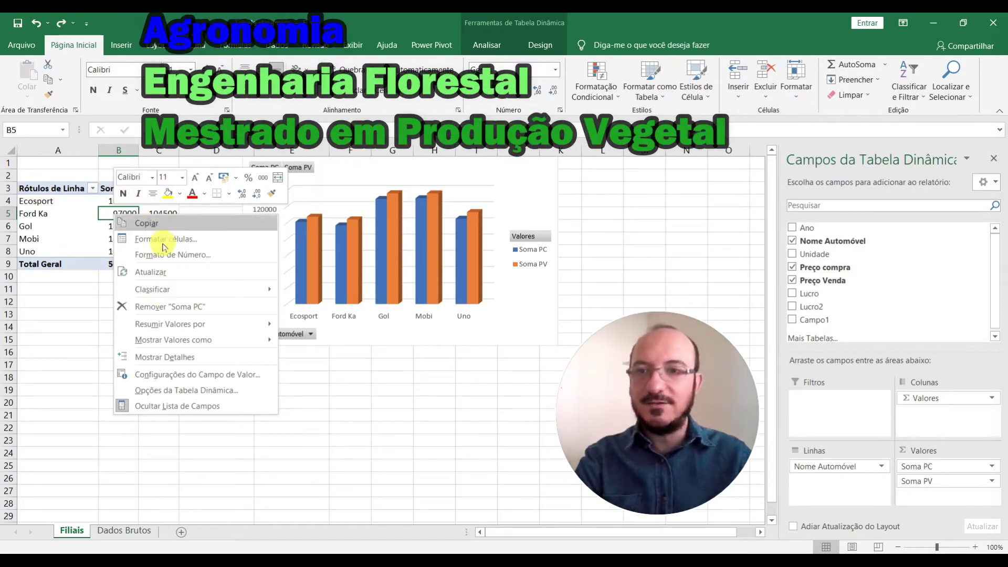
click(151, 273)
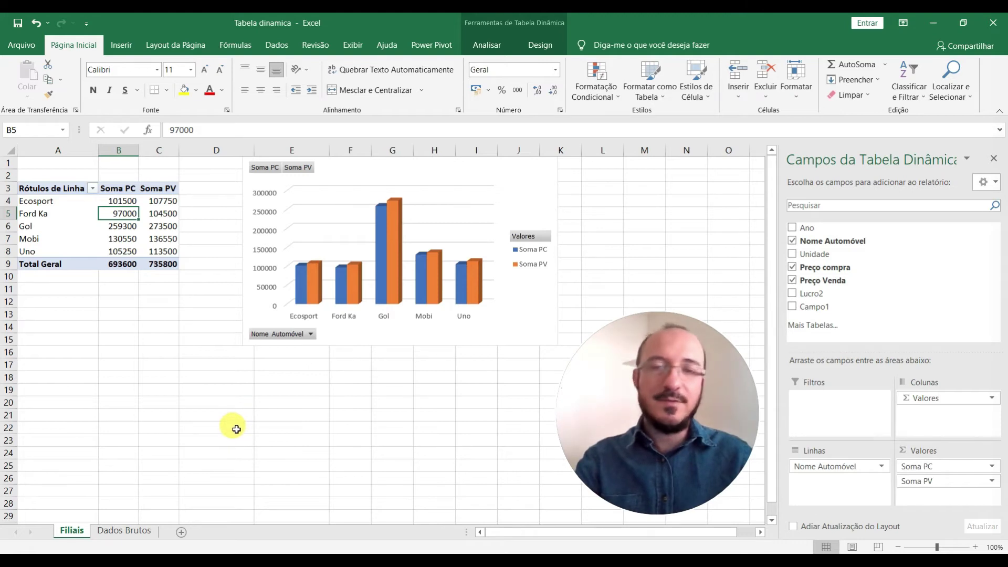
click(118, 530)
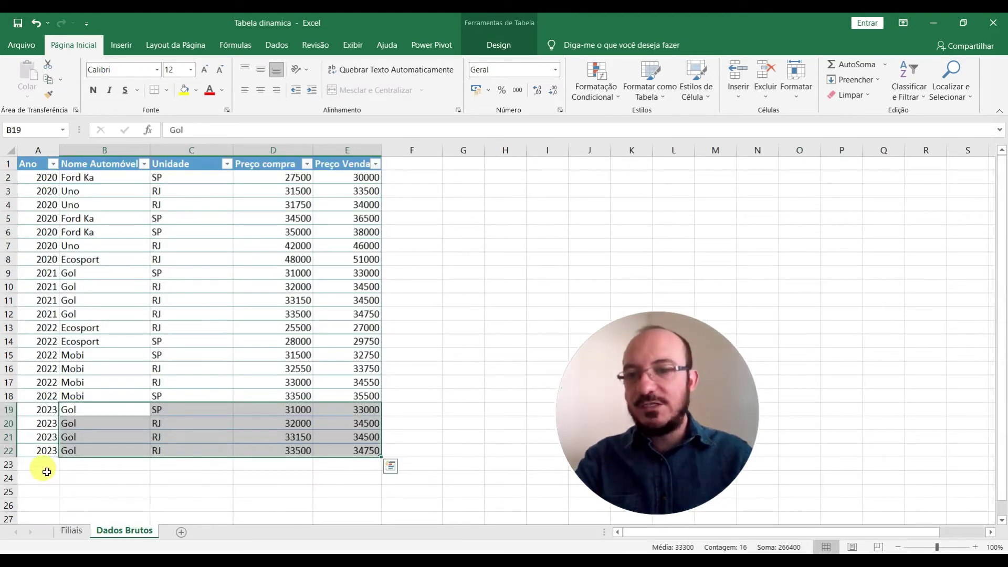
drag(46, 472, 69, 480)
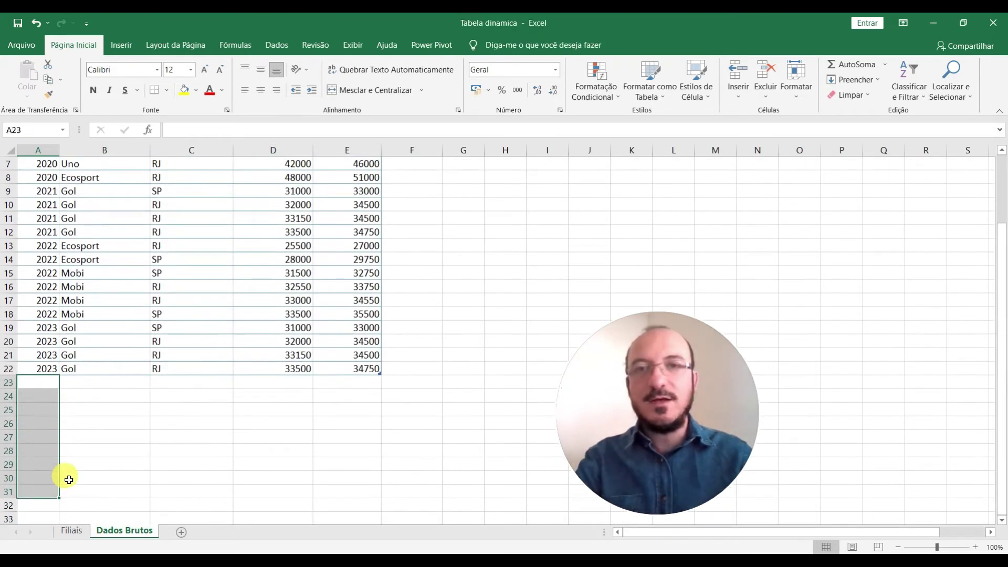
click(71, 533)
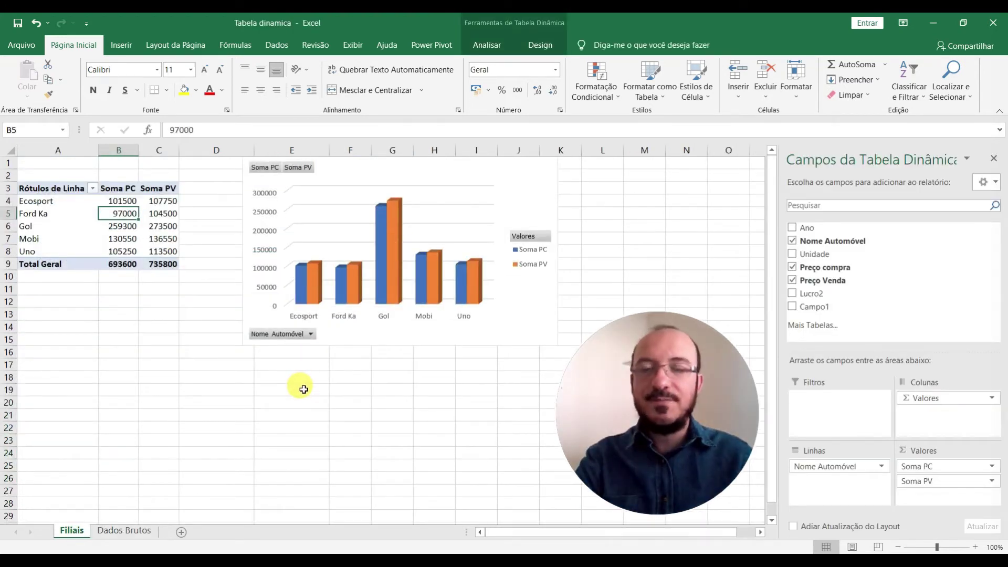
key(Up)
key(Up)
key(Left)
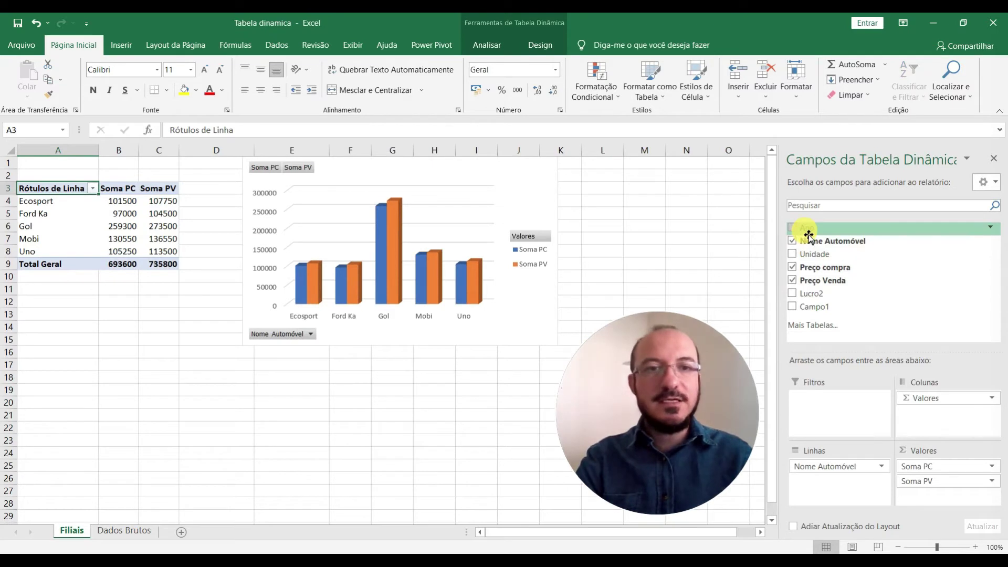
drag(809, 233, 718, 253)
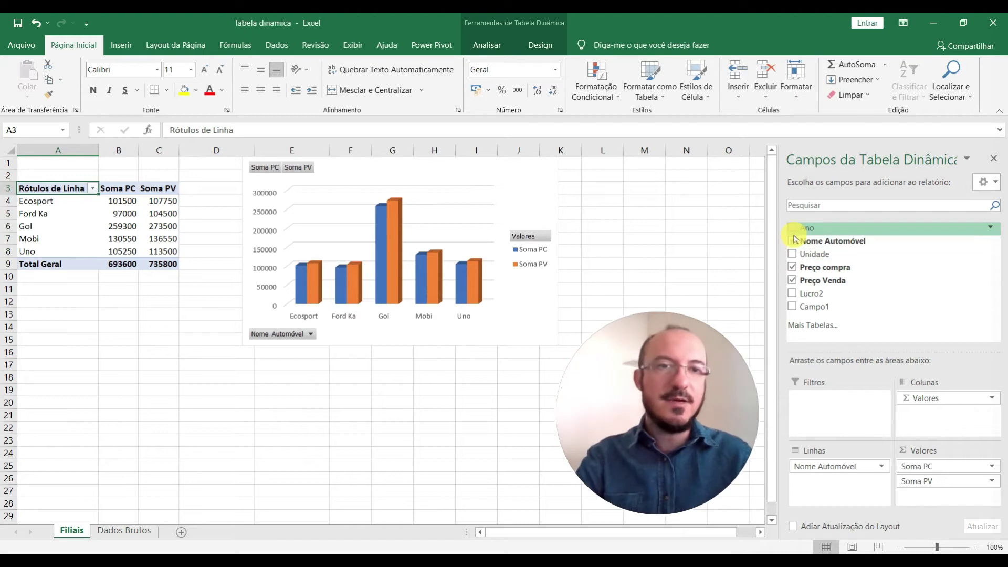
drag(811, 230, 814, 407)
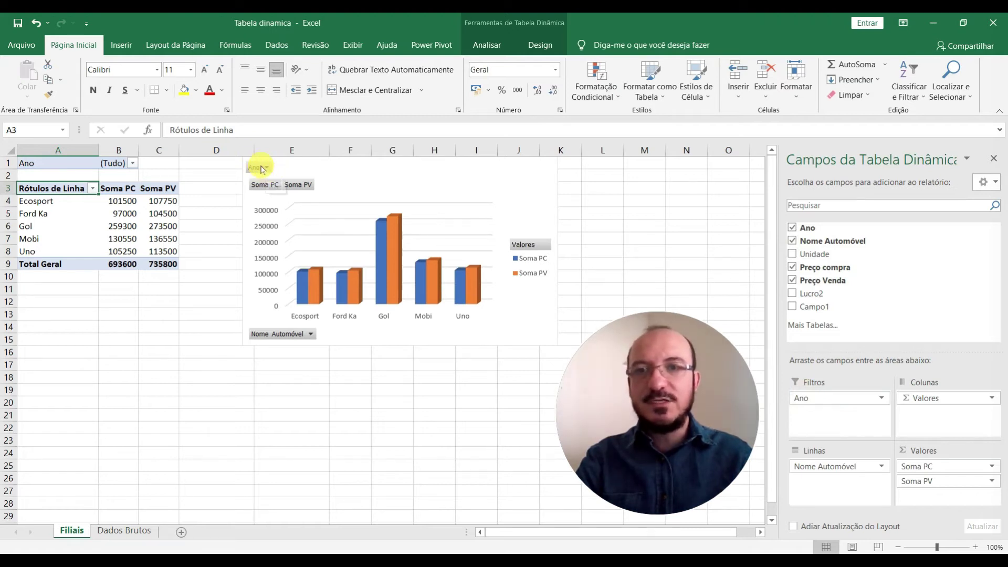
drag(808, 398, 632, 238)
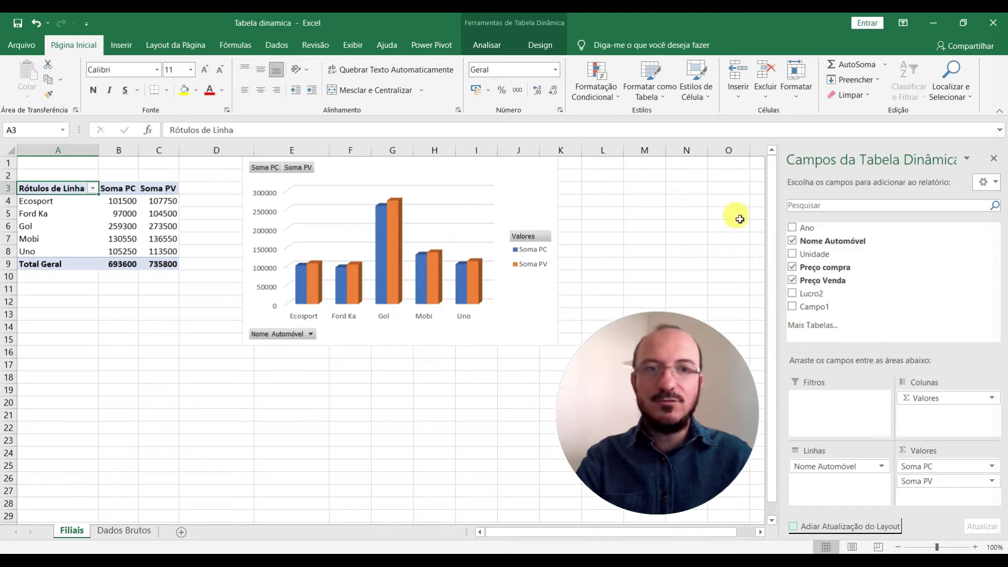
drag(806, 227, 794, 404)
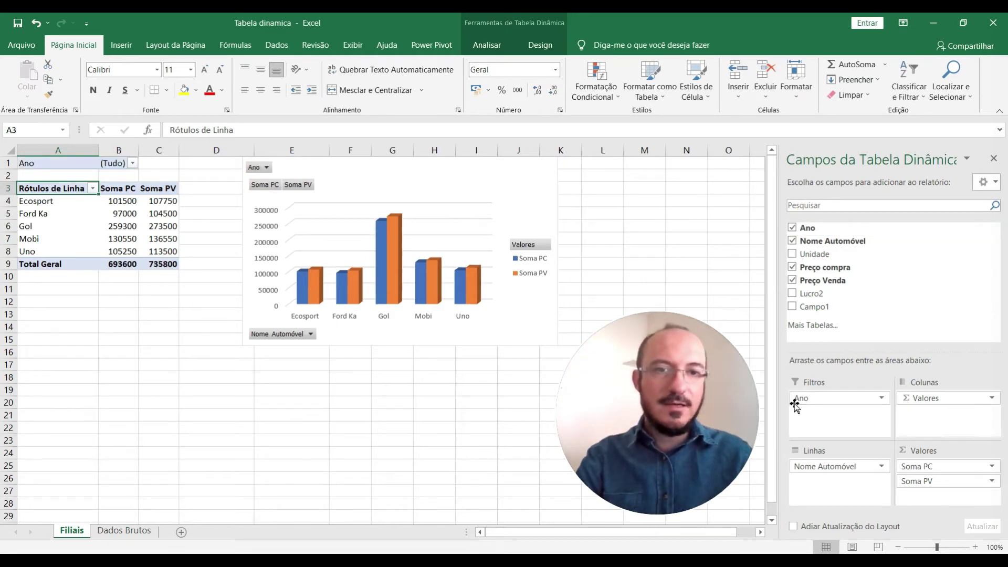
click(267, 168)
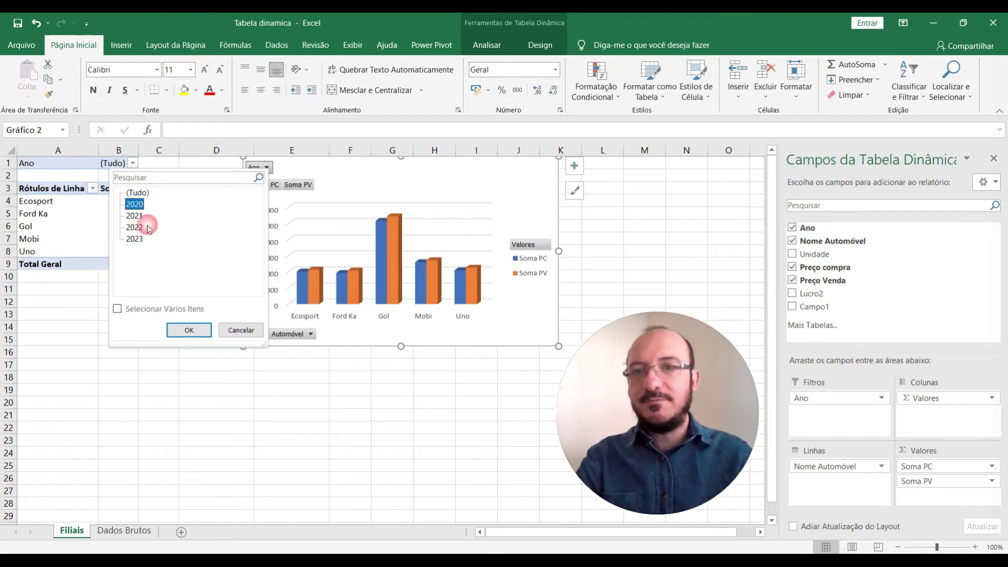
click(181, 329)
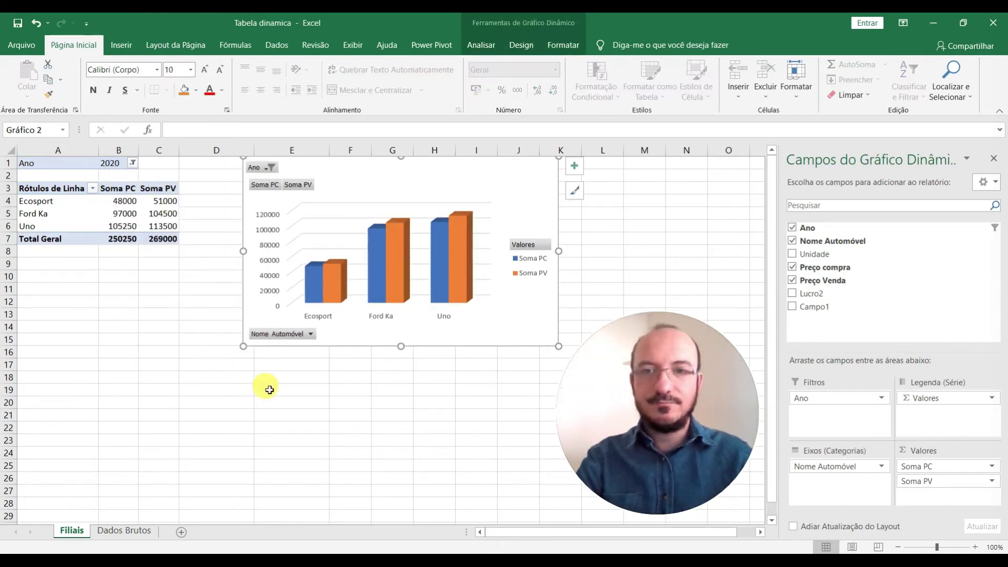
click(269, 168)
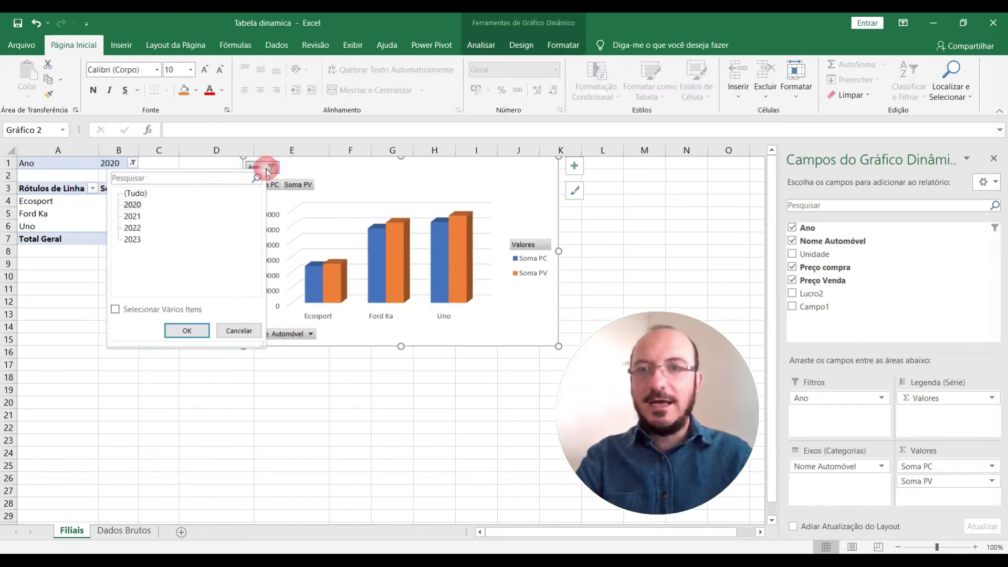
click(187, 330)
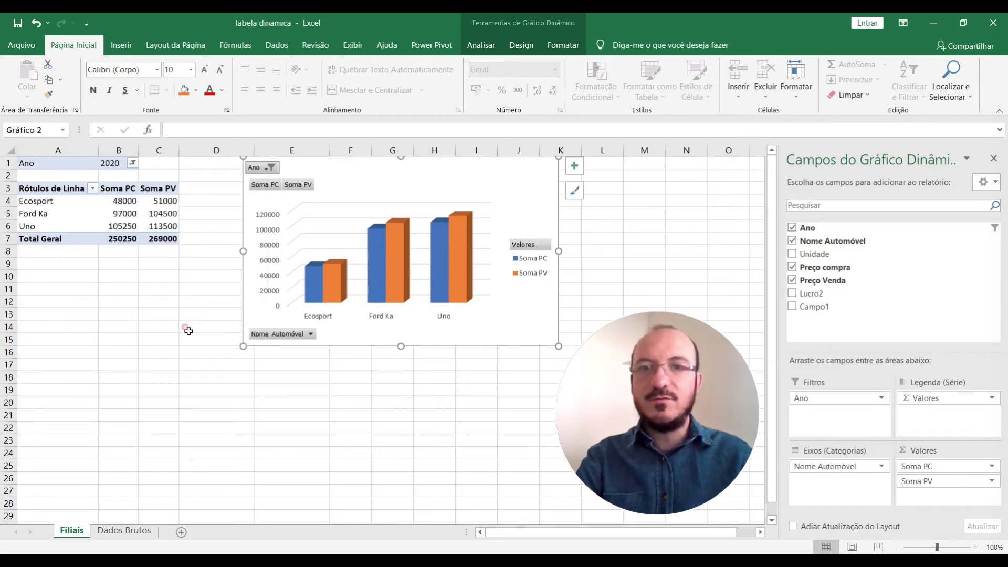
click(268, 168)
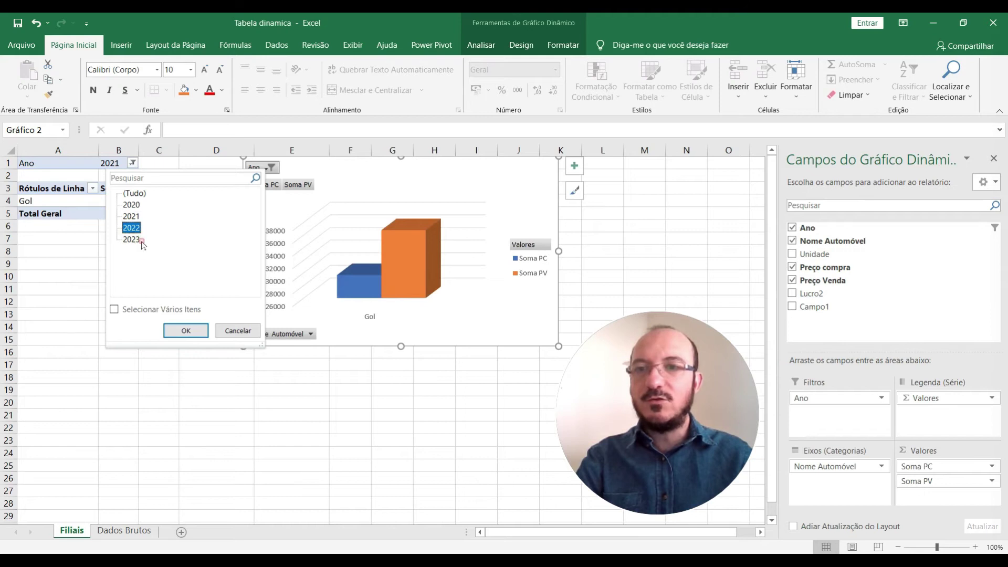
click(185, 332)
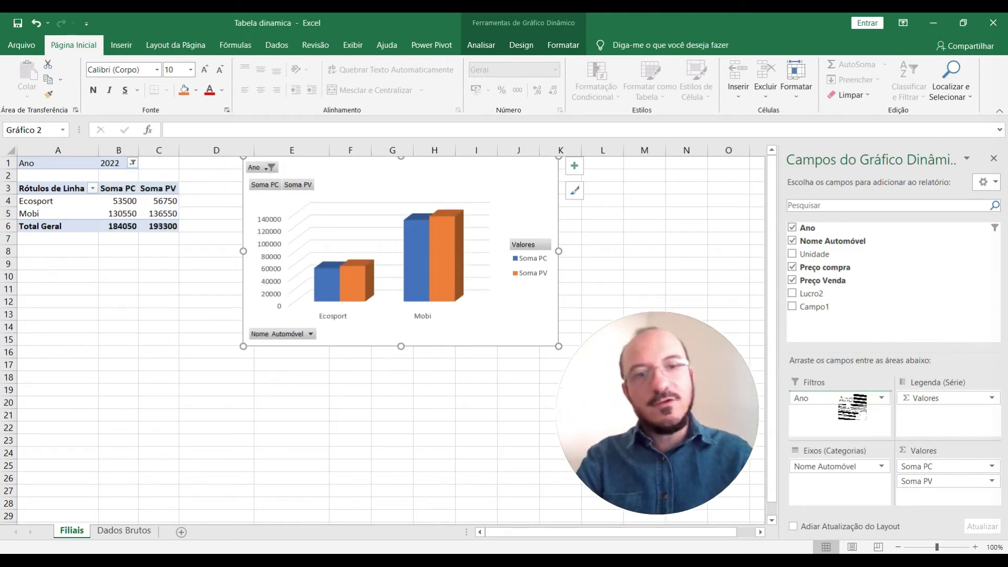
drag(853, 405, 700, 215)
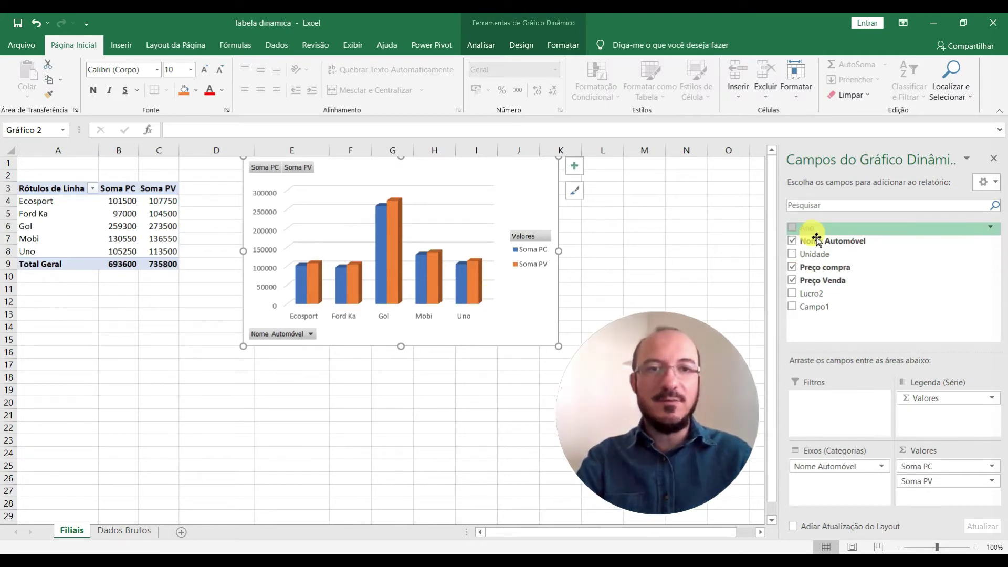
Step: Add Ano and Unidade as report filters and filter to 2022 and RJ
drag(817, 239, 819, 399)
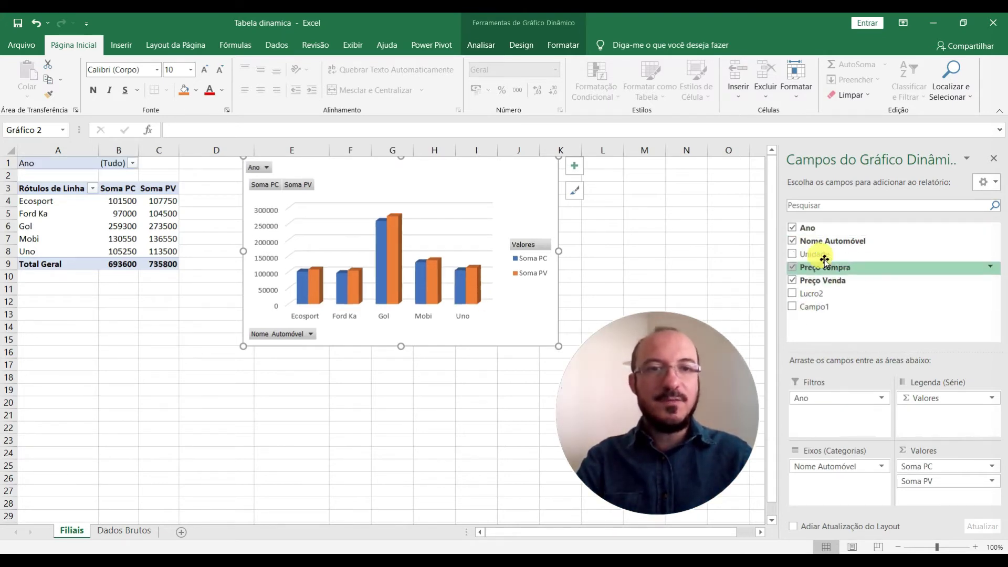
drag(813, 254, 834, 420)
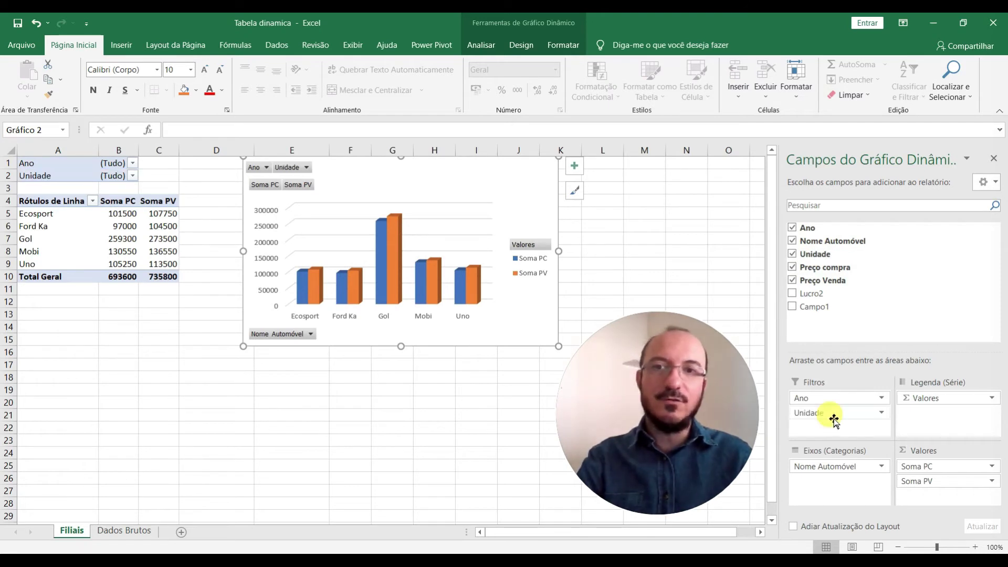
click(259, 168)
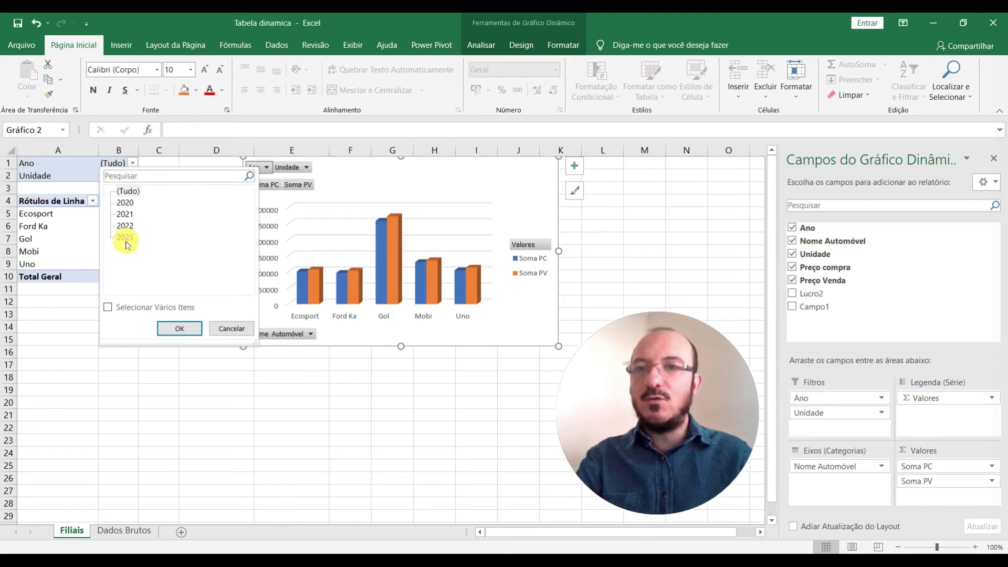
click(179, 327)
click(312, 168)
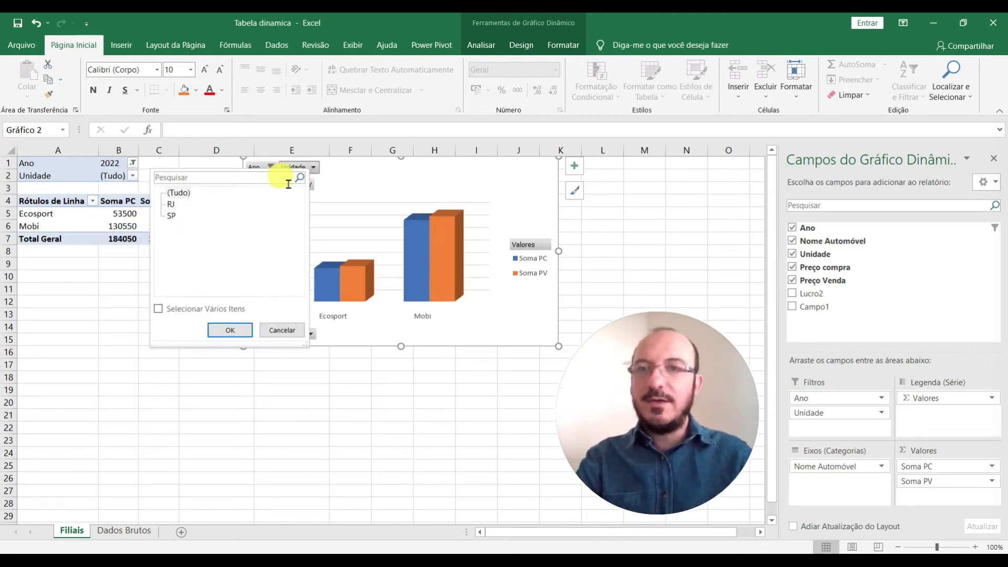
click(230, 331)
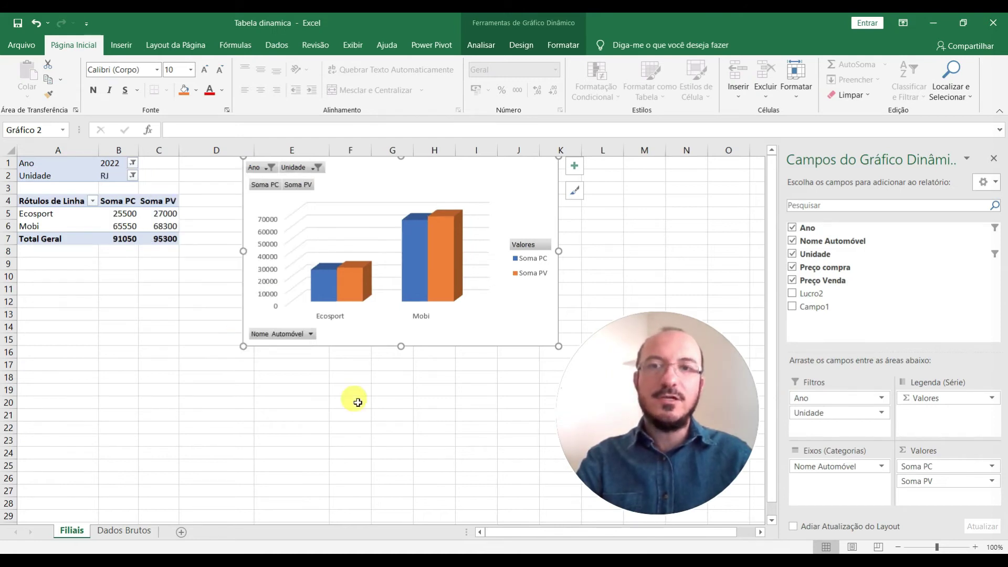
Step: Switch Unidade to SP, set Ano to 2023, then toggle Unidade to RJ and back to SP
click(317, 168)
click(230, 327)
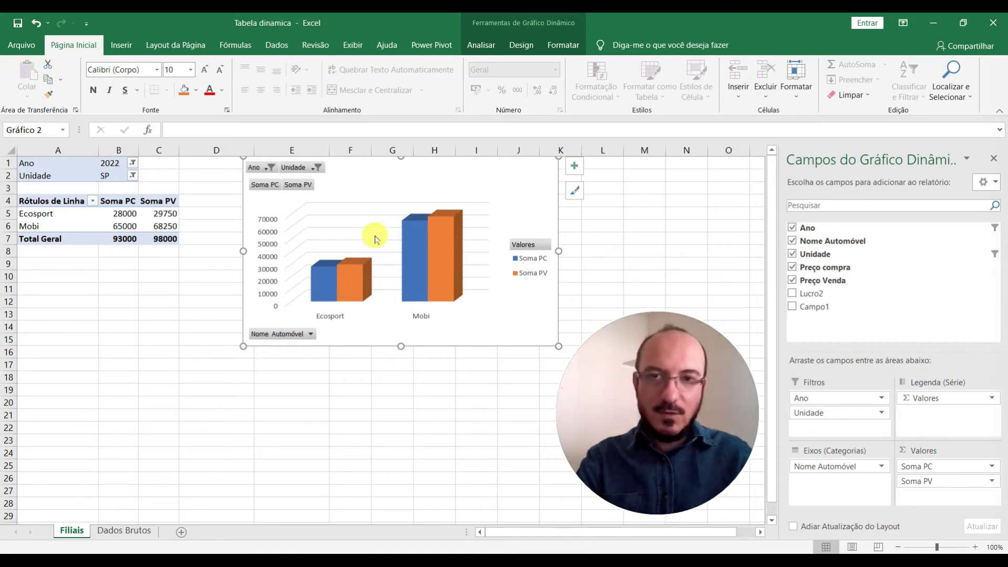
click(269, 168)
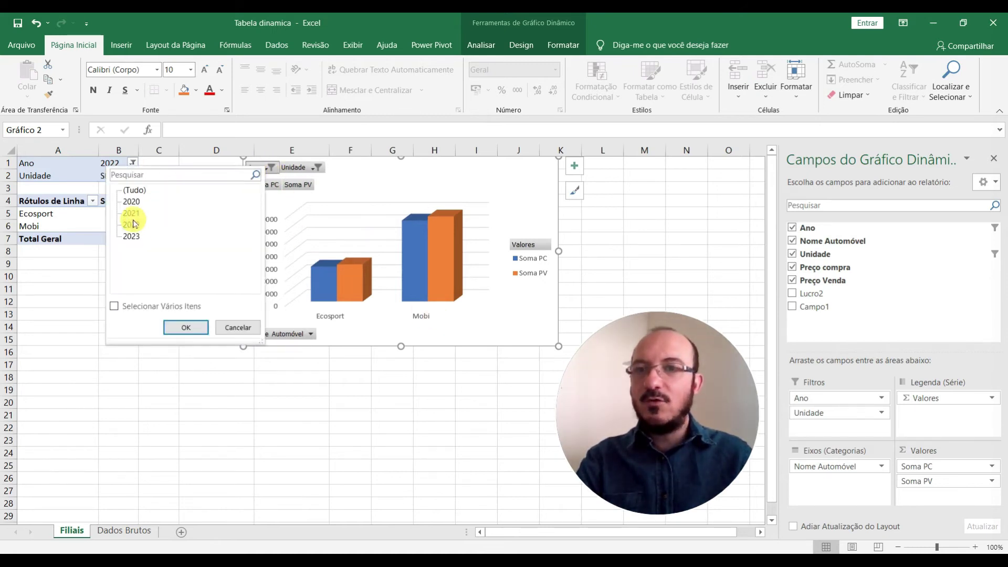
click(136, 239)
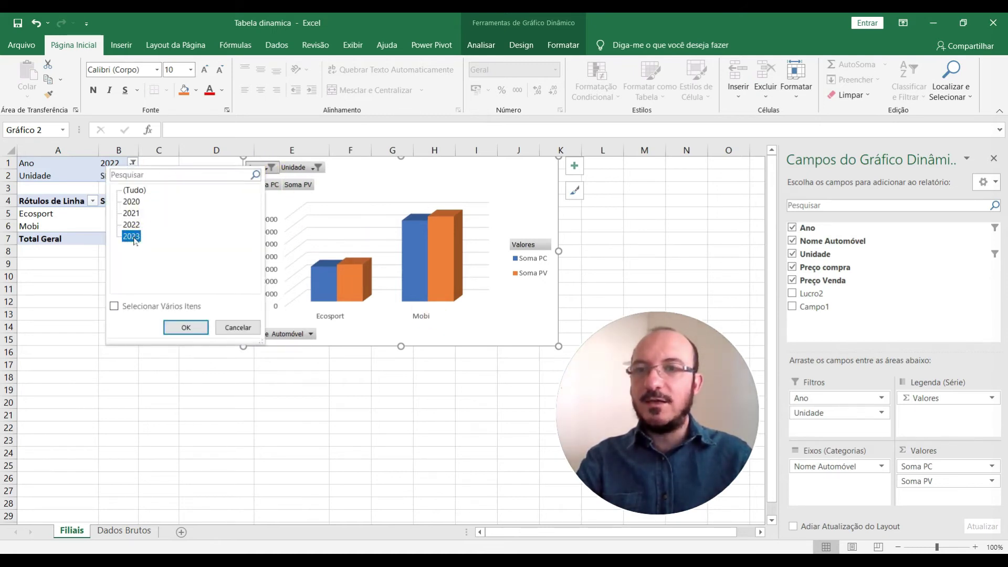
click(186, 328)
click(316, 168)
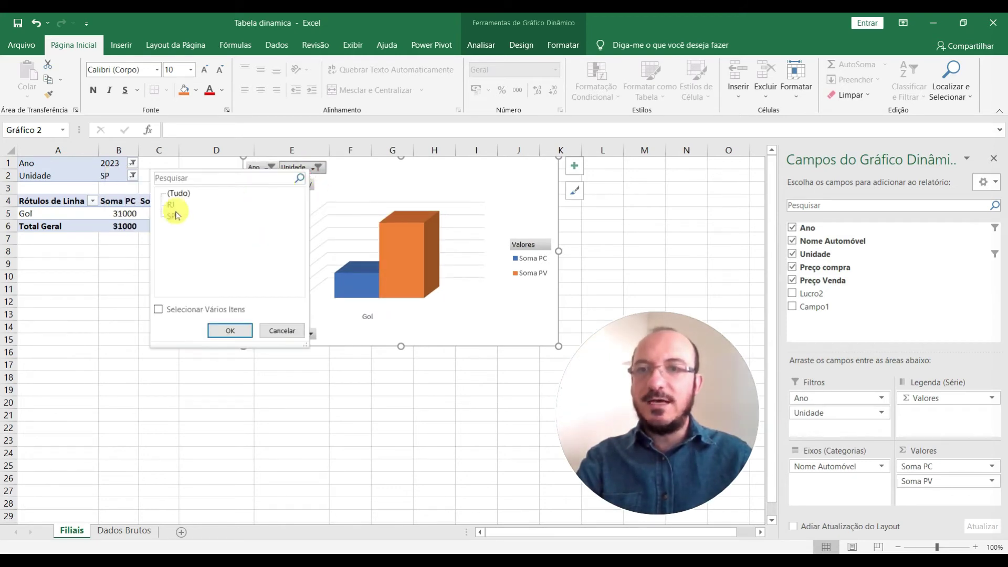
click(231, 331)
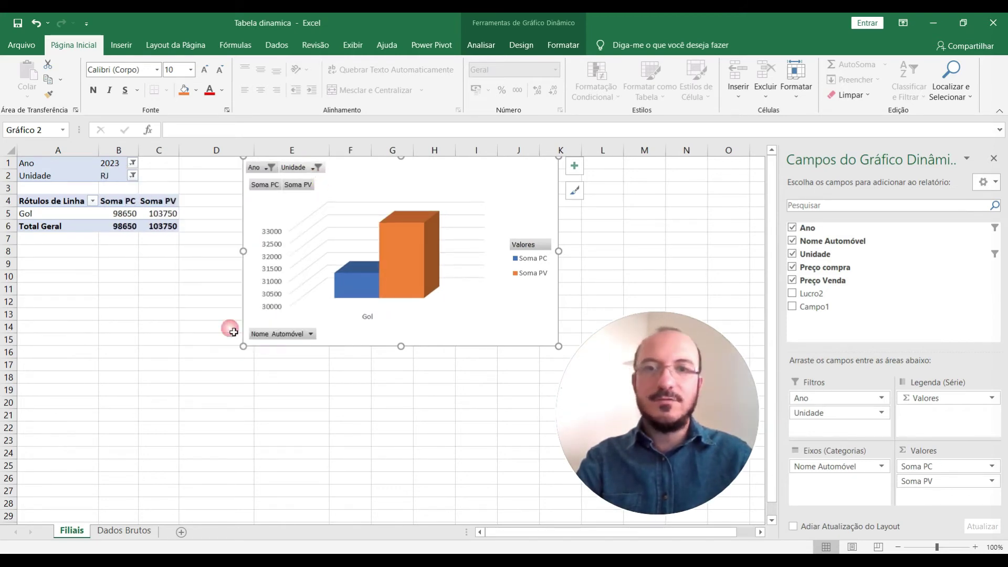
click(312, 168)
click(230, 329)
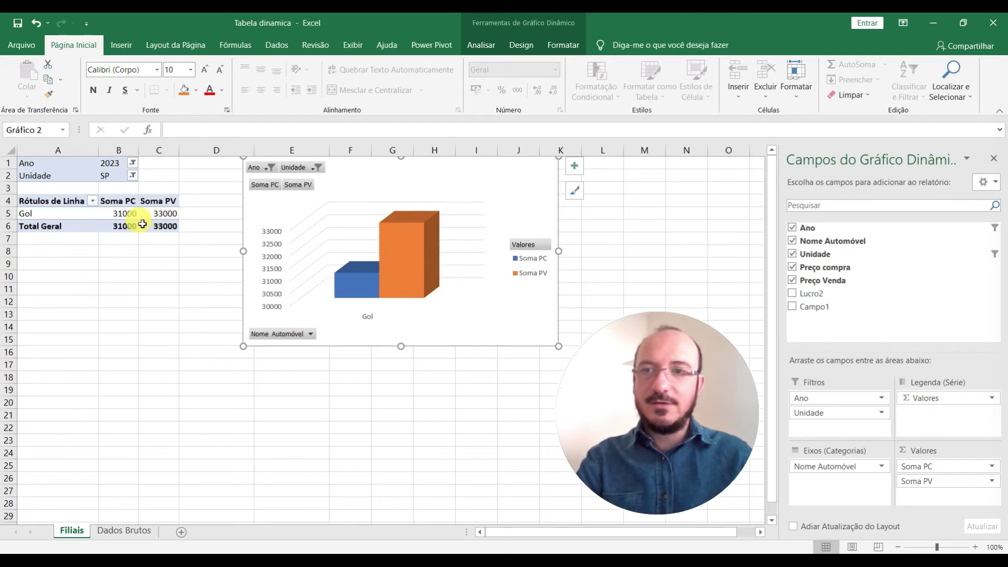
Step: Check the raw data on Dados Brutos, then filter Unidade to RJ and then SP
click(126, 531)
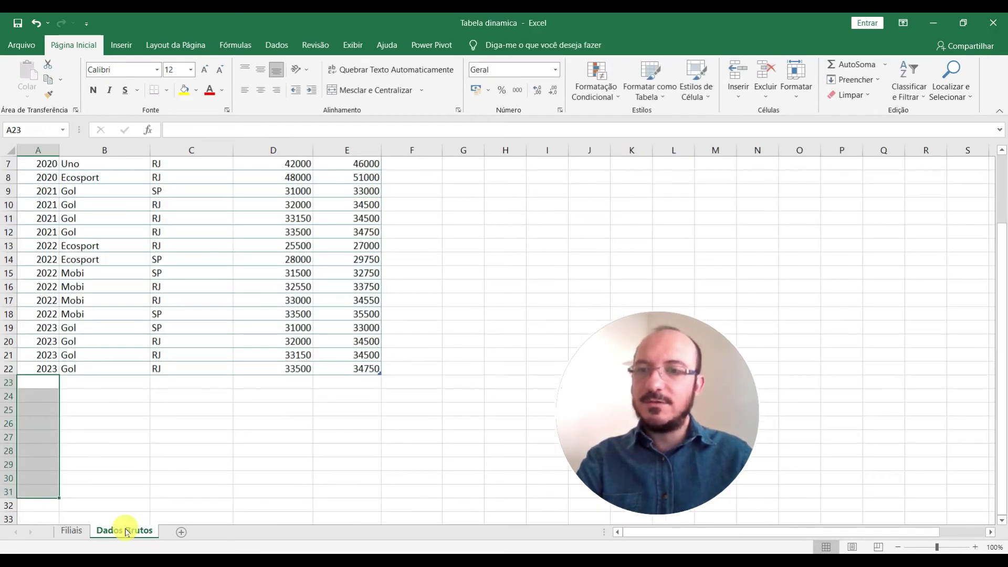
click(71, 531)
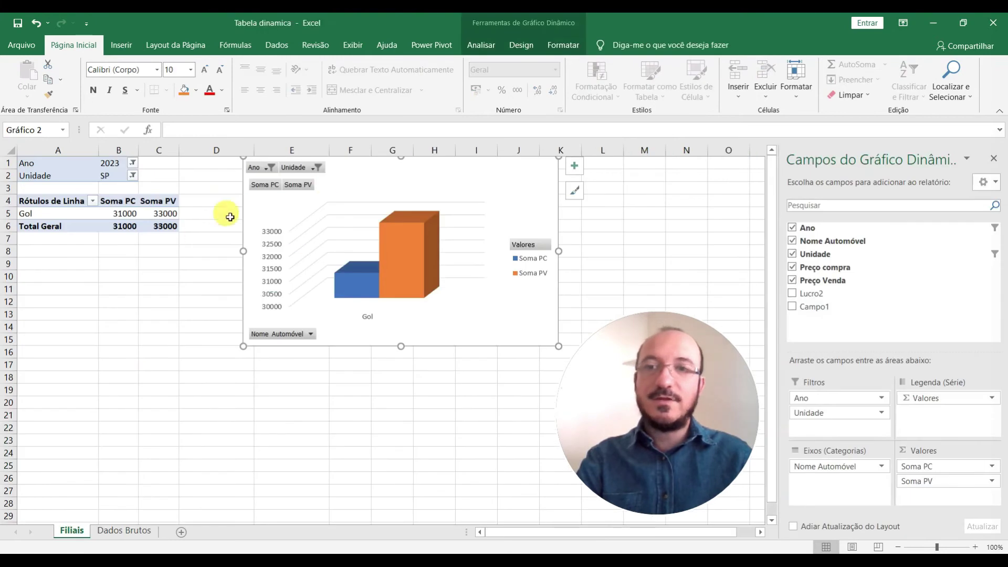
click(312, 168)
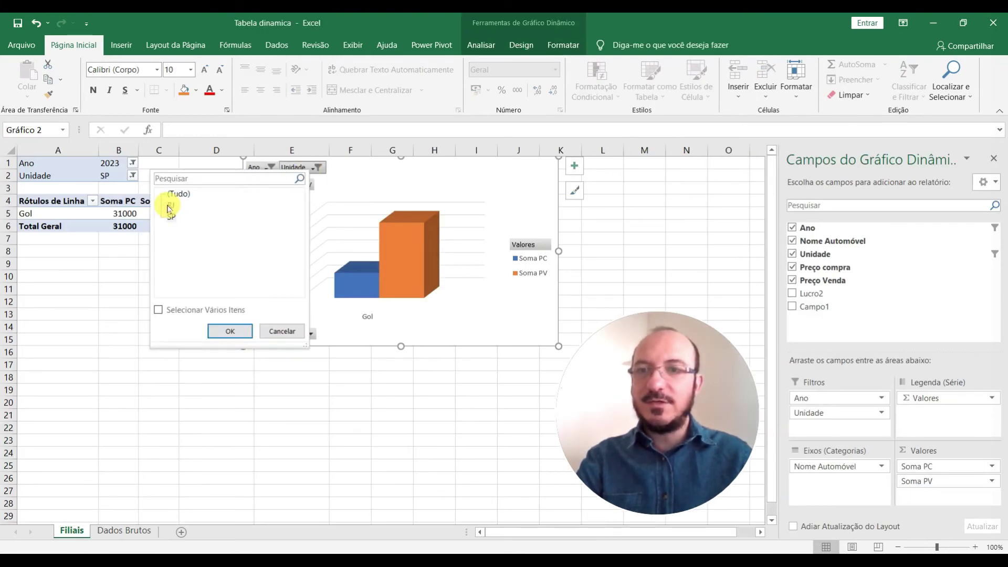
click(229, 331)
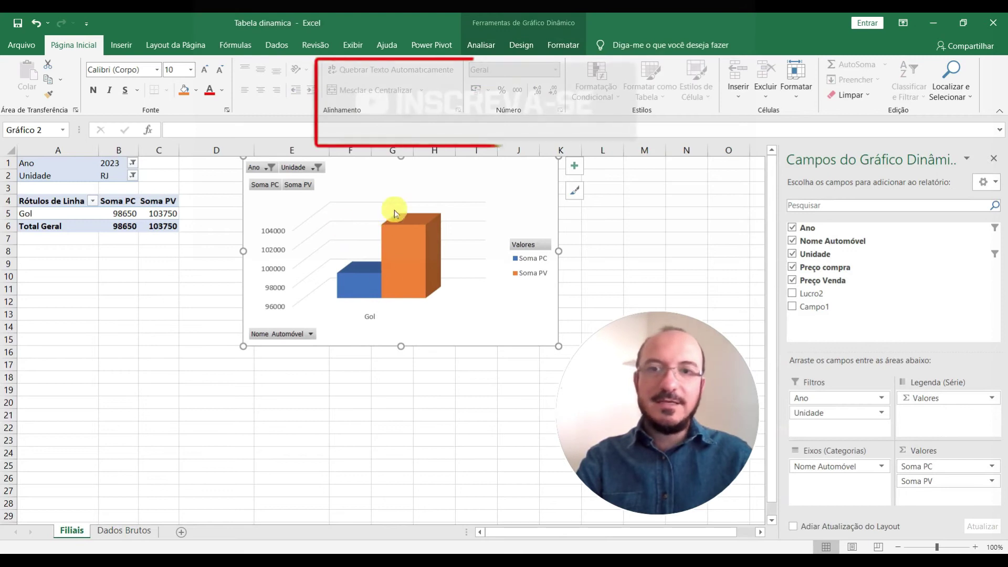
click(306, 168)
click(168, 214)
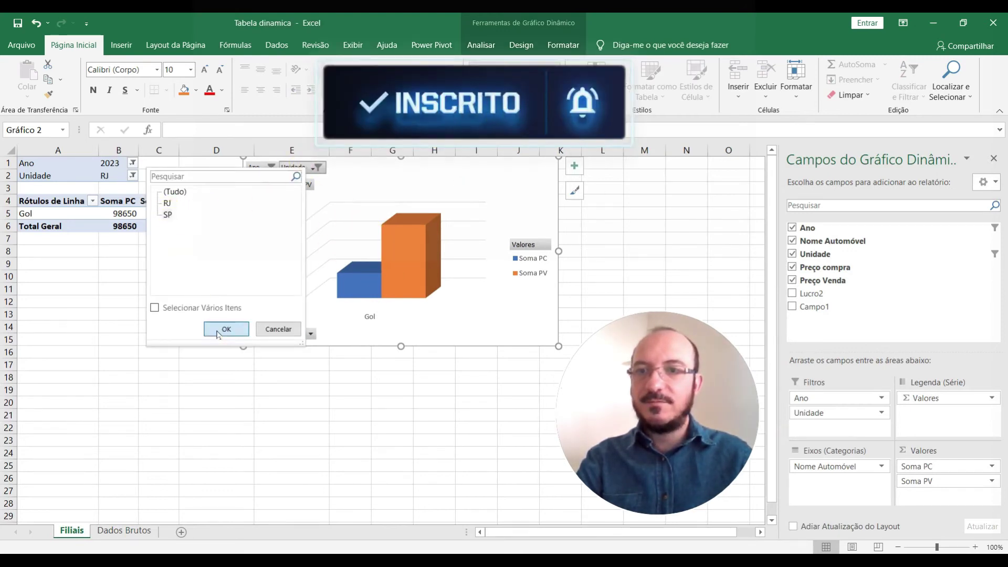
click(226, 329)
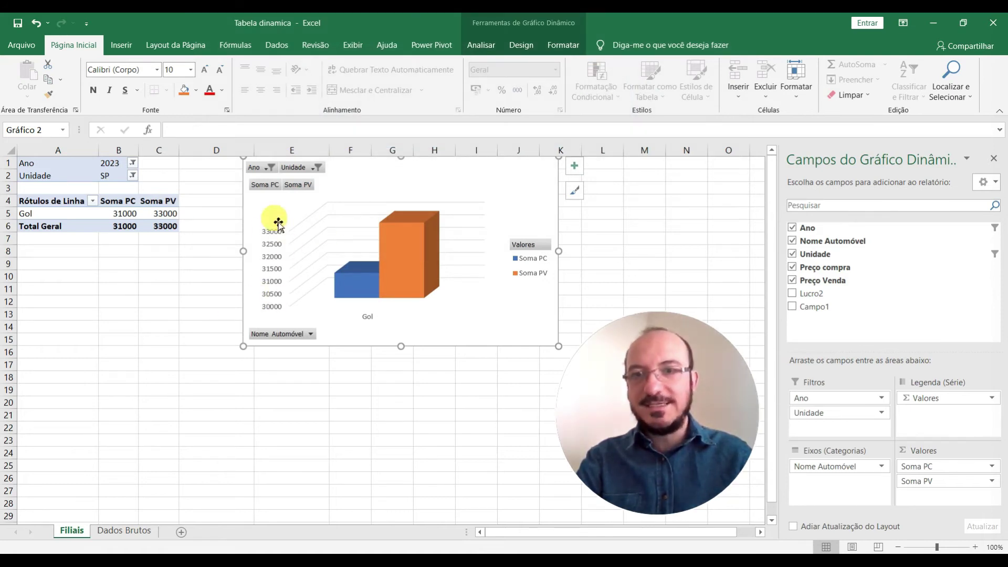
Step: Filter Unidade to RJ, inspect the chart's value axis and plot area, then switch to SP
click(304, 169)
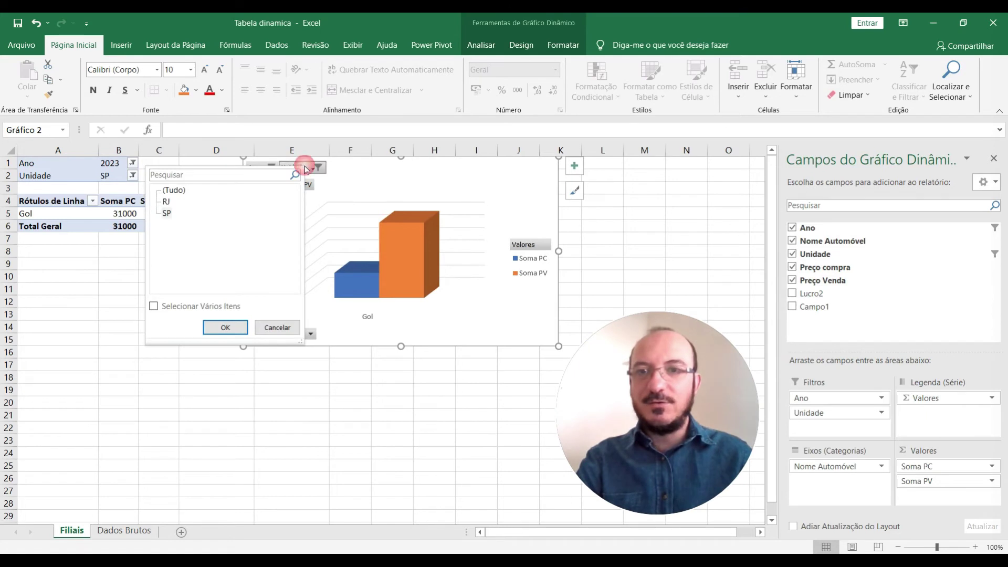
click(225, 327)
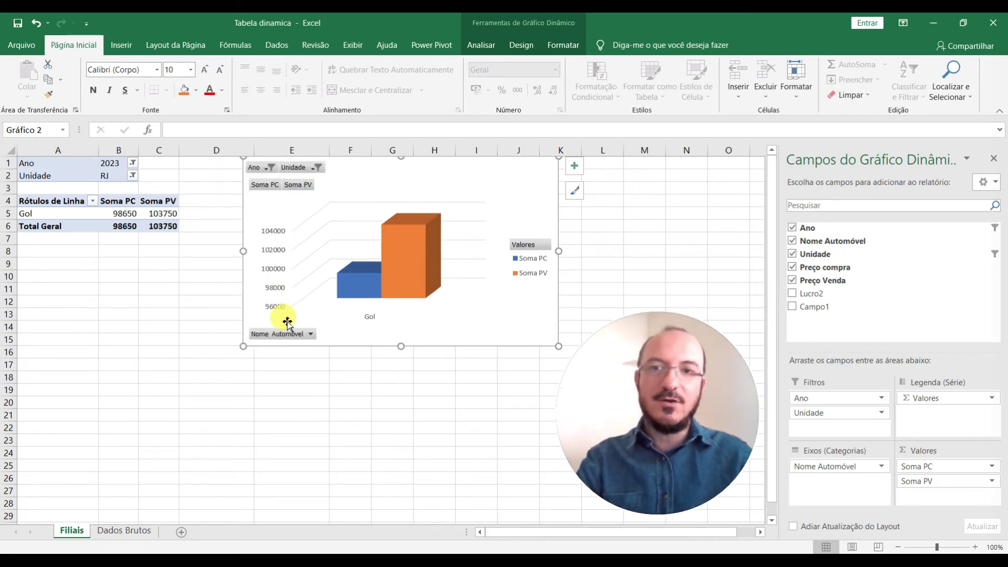
click(274, 239)
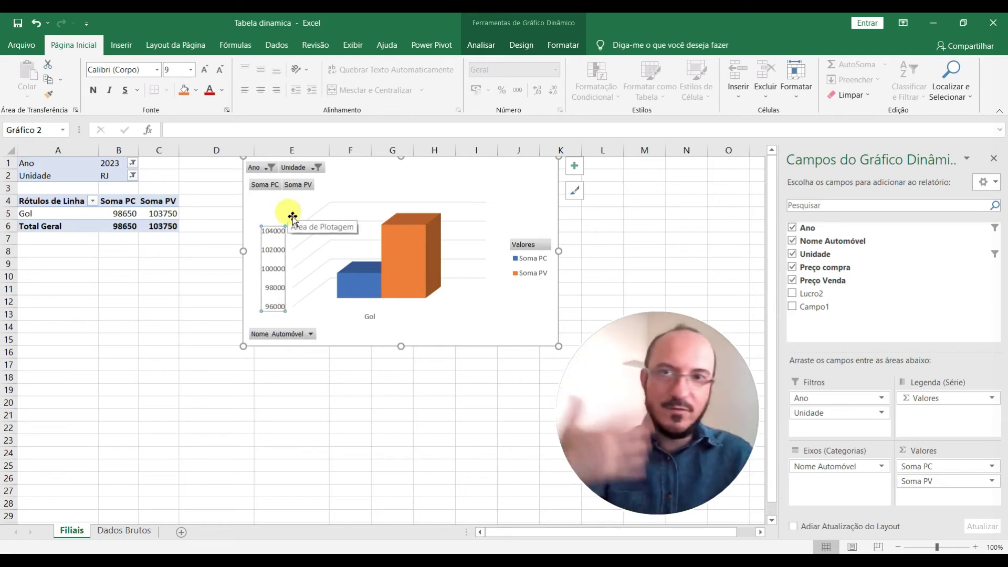
click(307, 202)
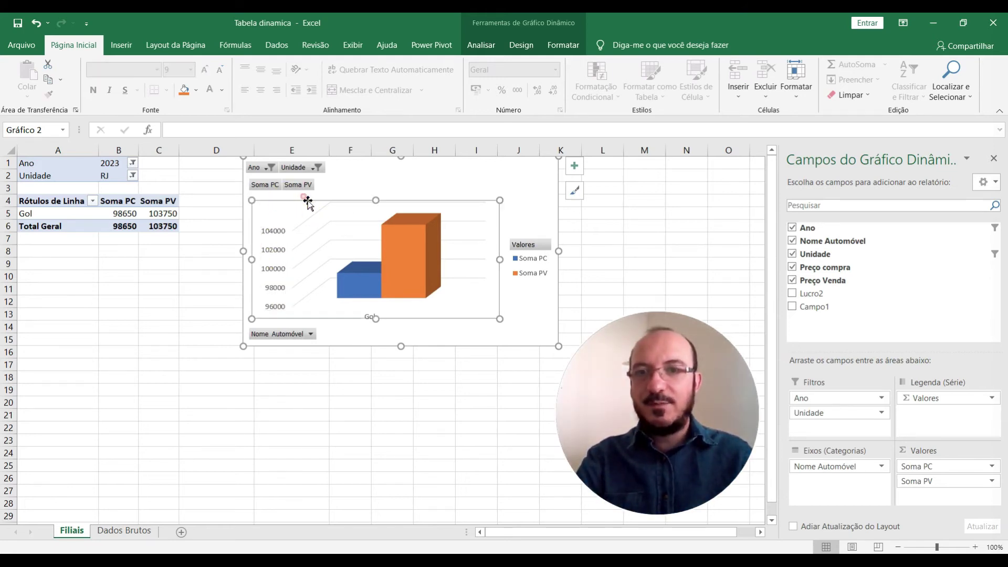
click(313, 168)
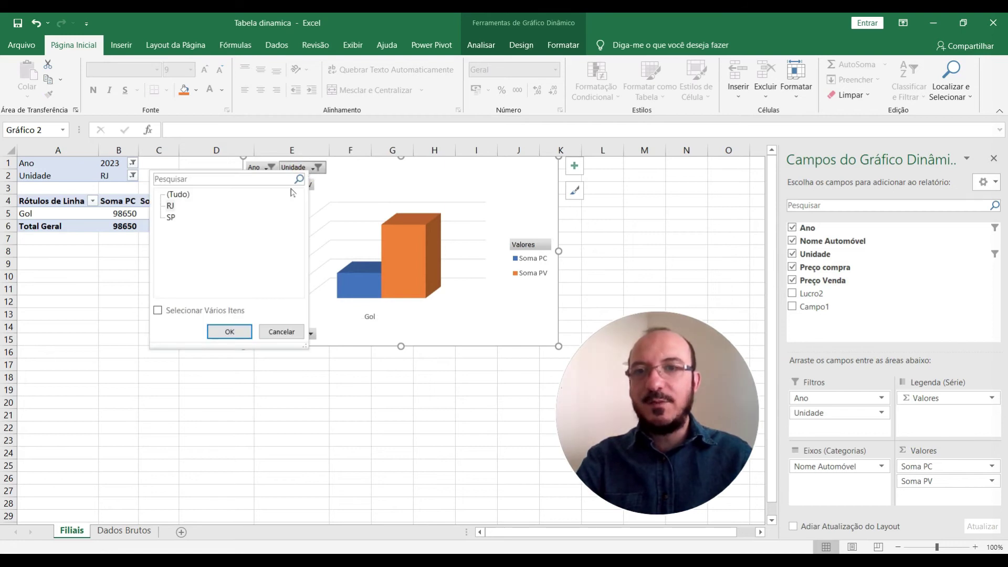
click(230, 332)
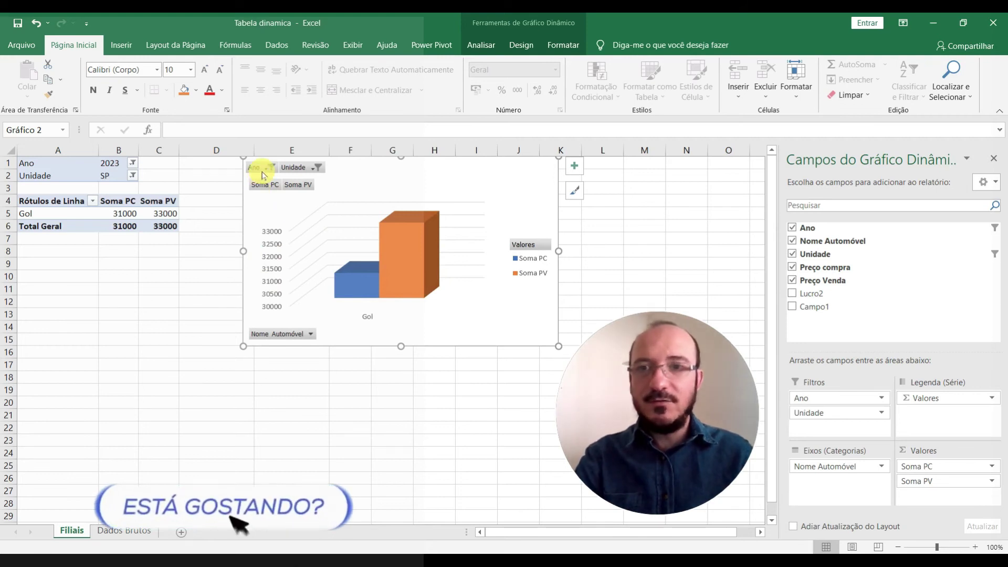
Step: Remove the Unidade and Ano report filters from the Filtros area
mouse_move(810, 414)
mouse_down()
mouse_move(819, 418)
mouse_move(727, 263)
mouse_up()
drag(816, 409, 711, 219)
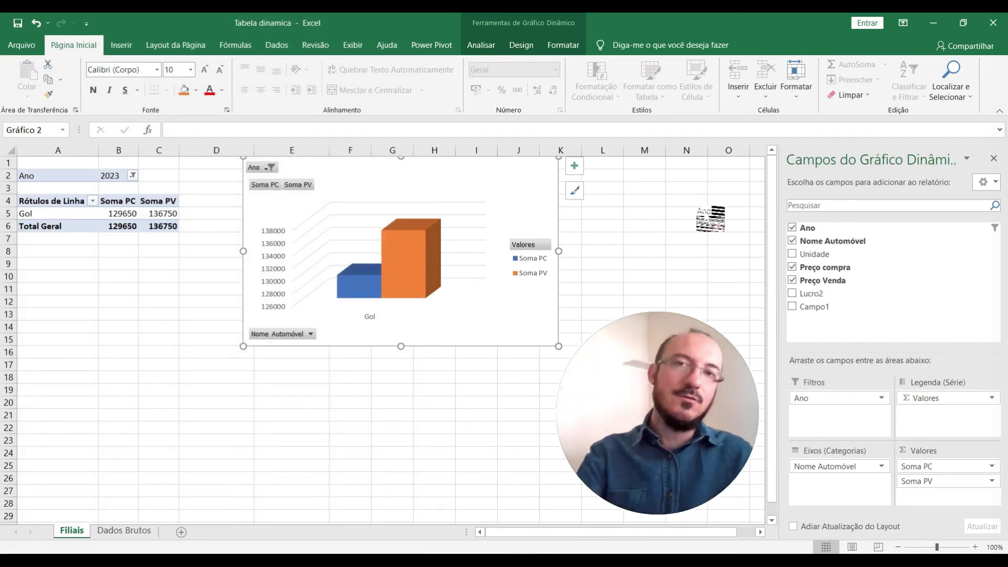
drag(710, 219, 700, 209)
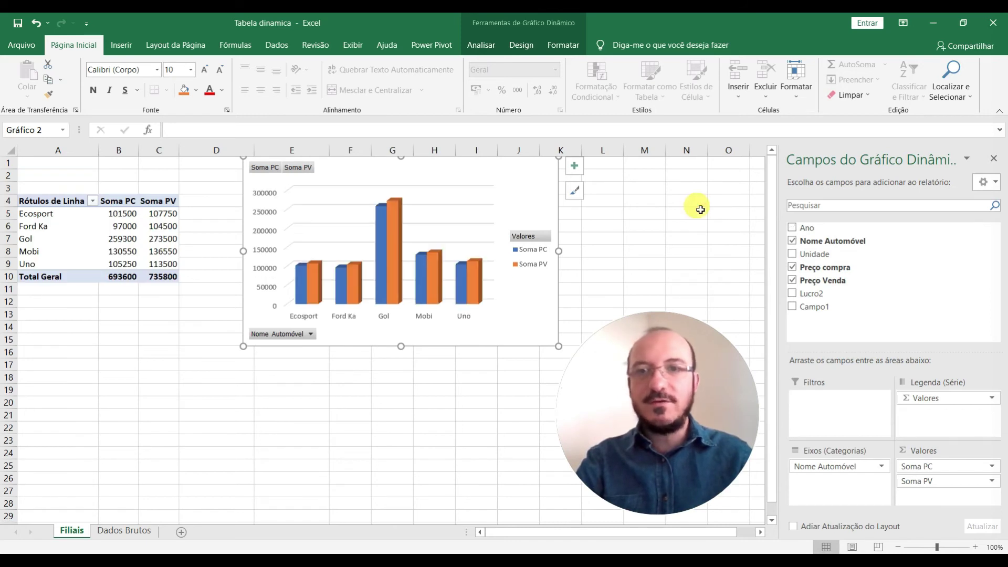
Step: Look over the pivot chart analysis options, then click back into the pivot table
click(490, 43)
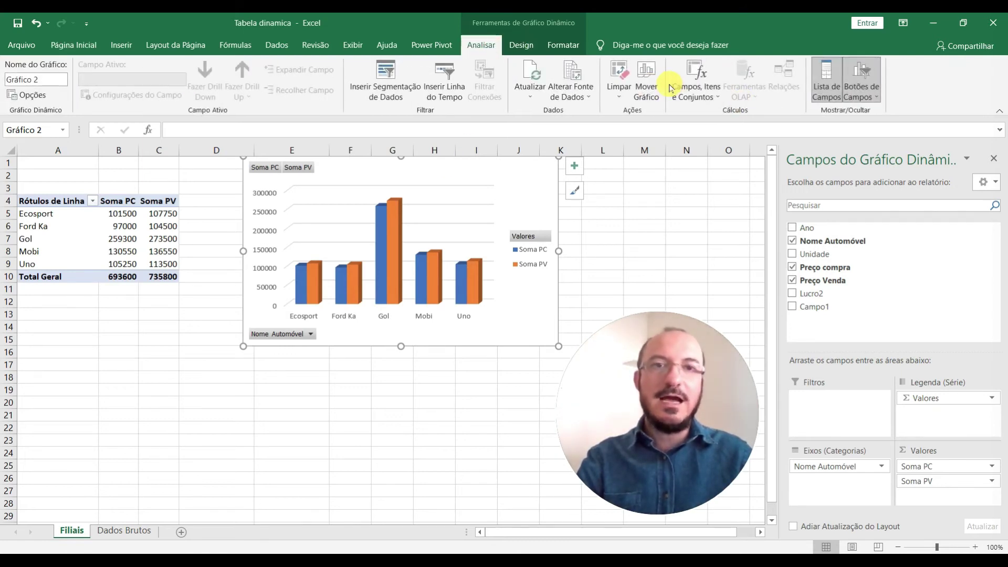
click(663, 242)
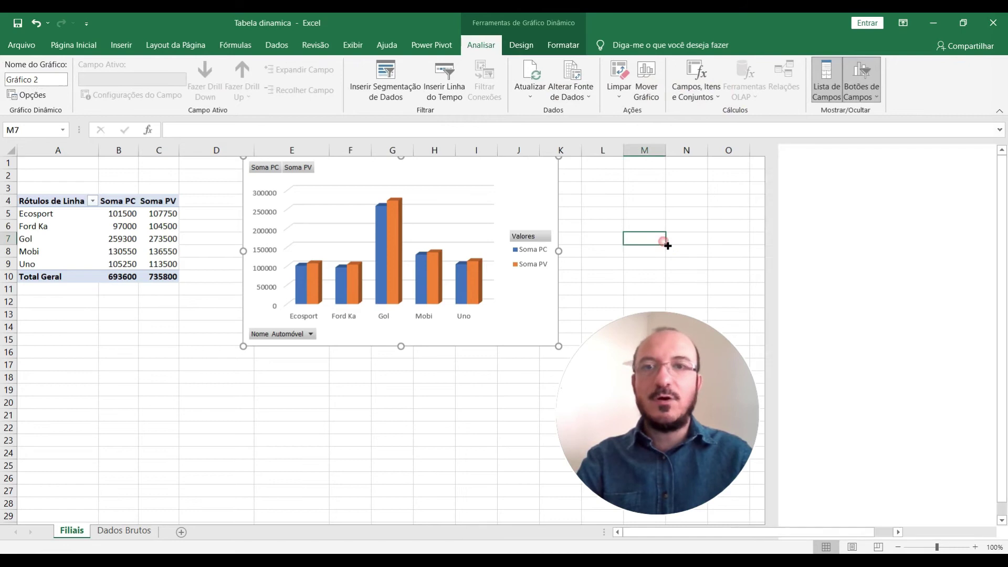
click(541, 168)
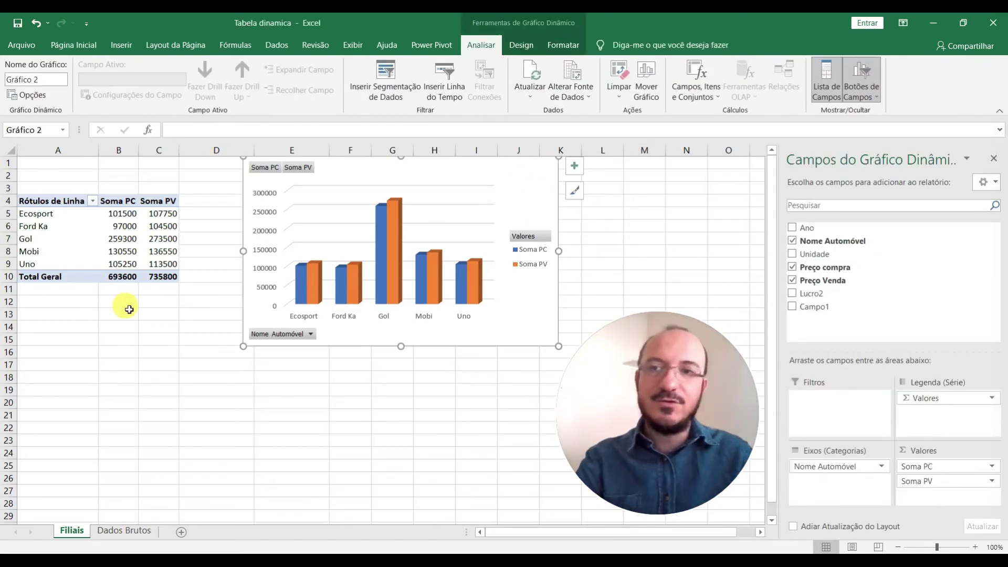
click(129, 303)
click(156, 231)
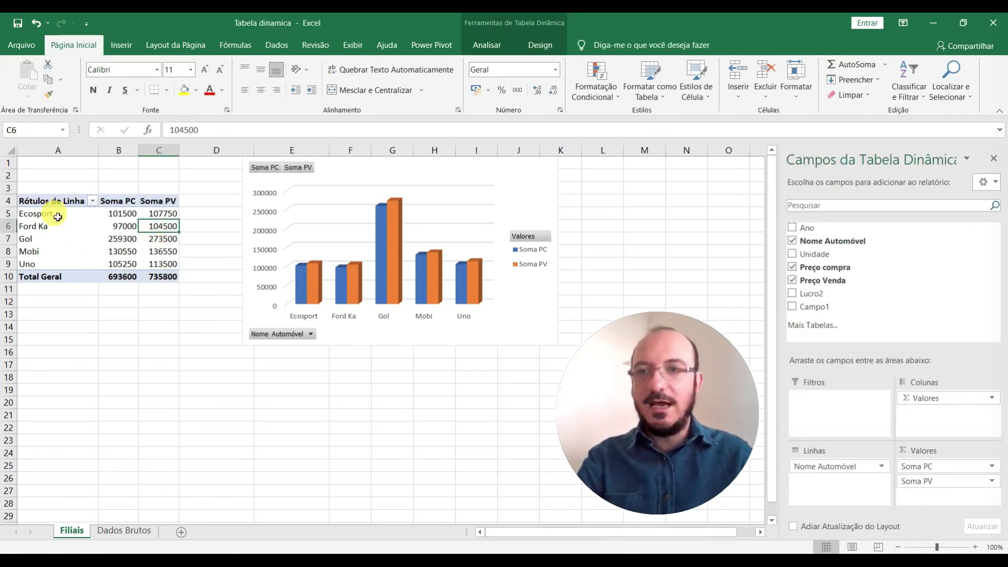
Step: Copy the pivot table A4:C10 to E4, moving the pivot chart down near A11
drag(380, 173, 560, 181)
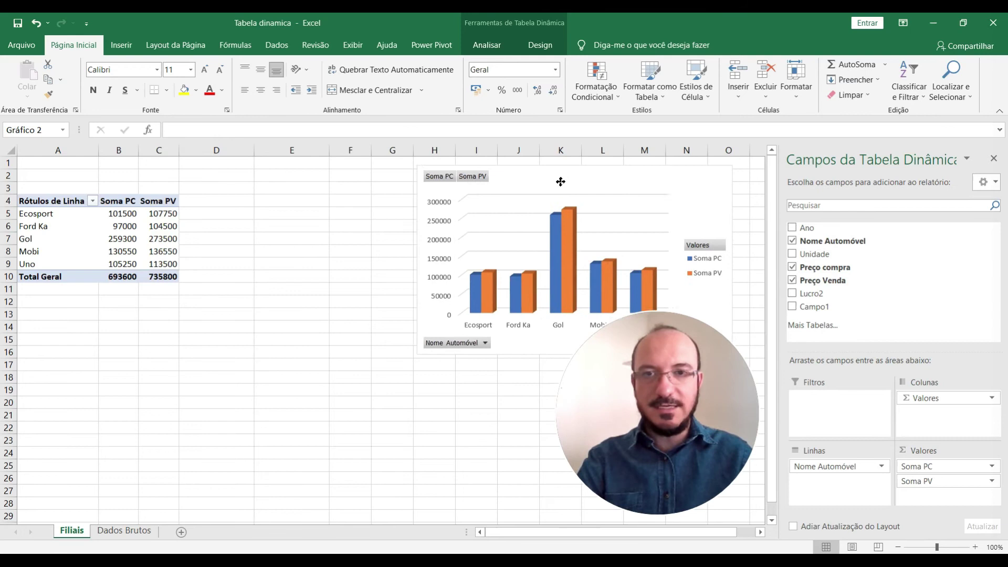
drag(67, 202, 168, 276)
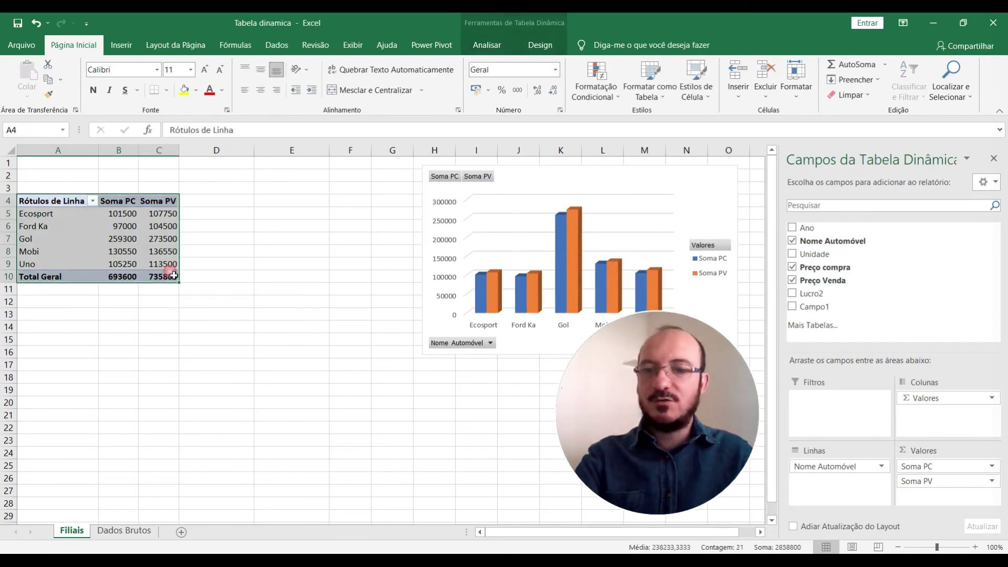
key(ctrl+c)
click(286, 200)
key(ctrl+v)
mouse_move(484, 180)
mouse_down()
mouse_move(477, 210)
mouse_move(124, 294)
mouse_move(125, 315)
mouse_up()
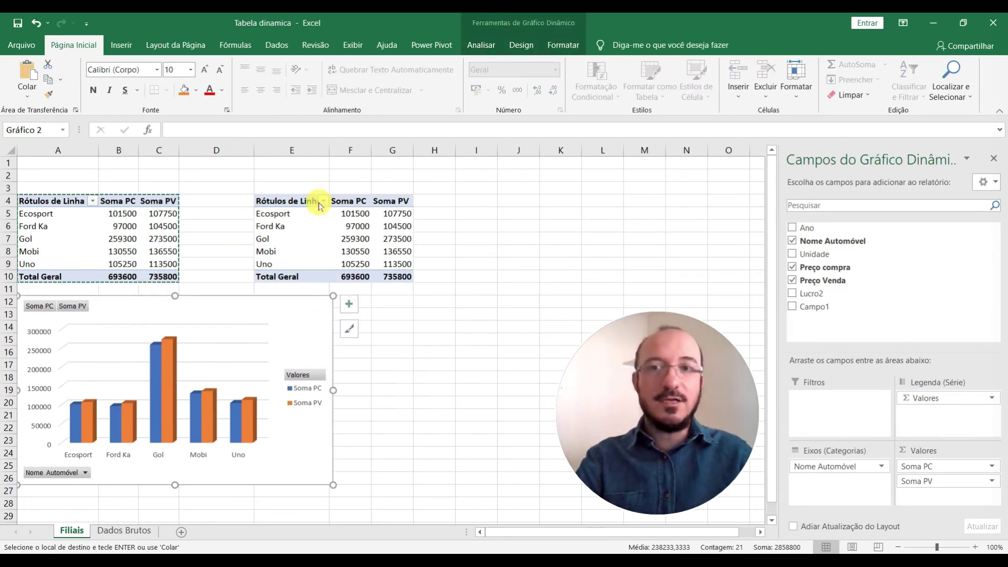
Step: In the E4 pivot table, replace Preço Venda and Preço compra with the Lucro2 sum
click(310, 235)
mouse_move(824, 267)
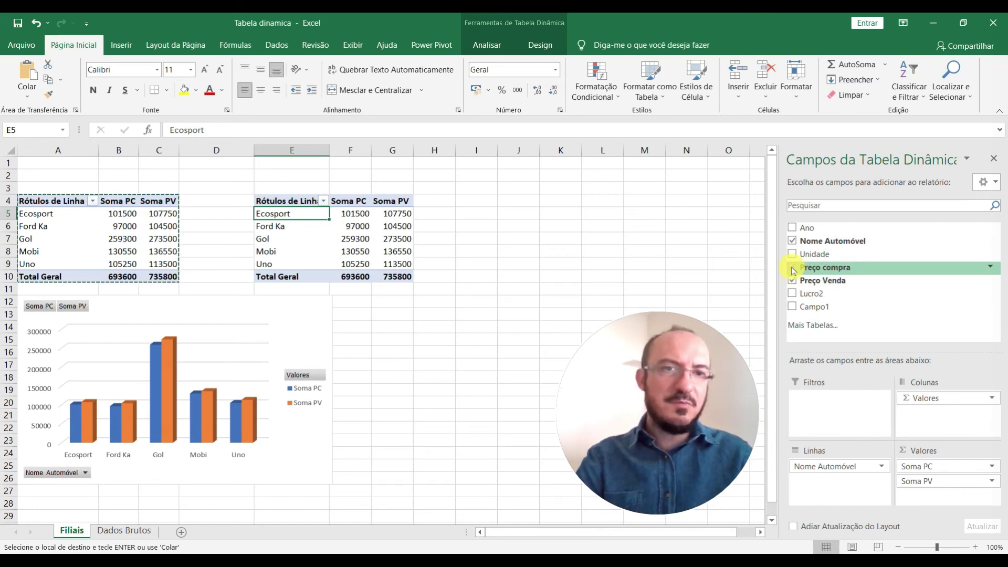
click(793, 281)
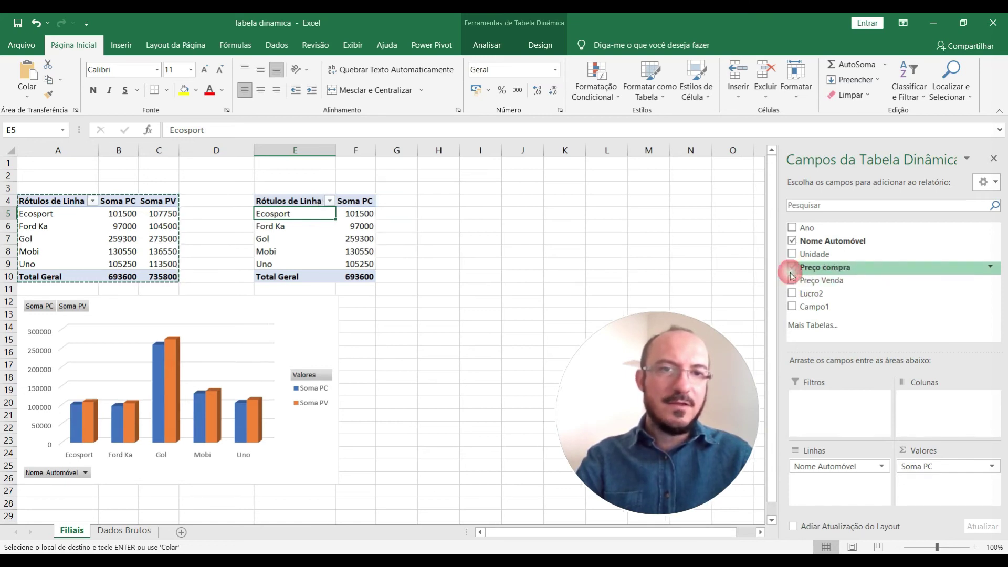
click(793, 267)
drag(826, 302, 924, 400)
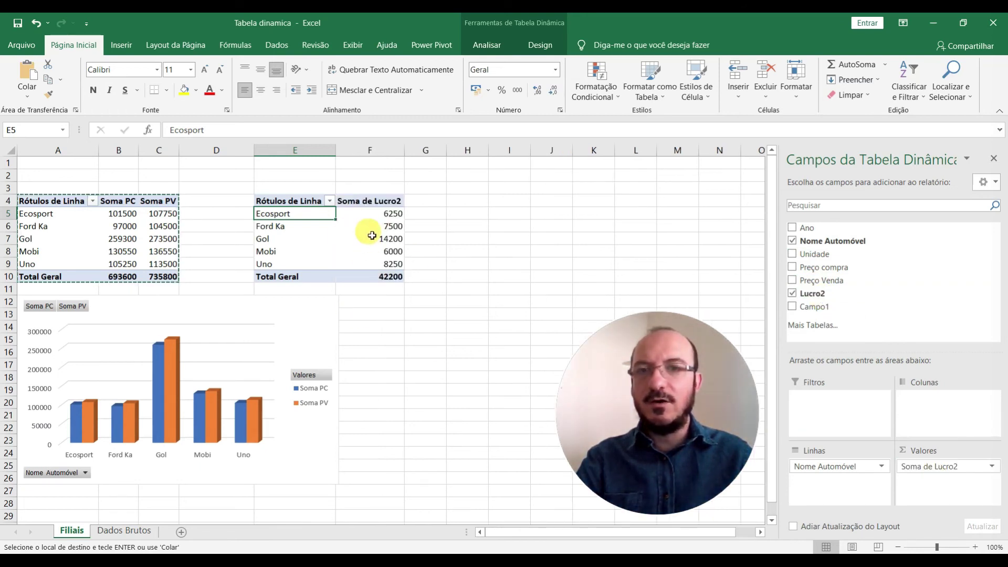
click(371, 226)
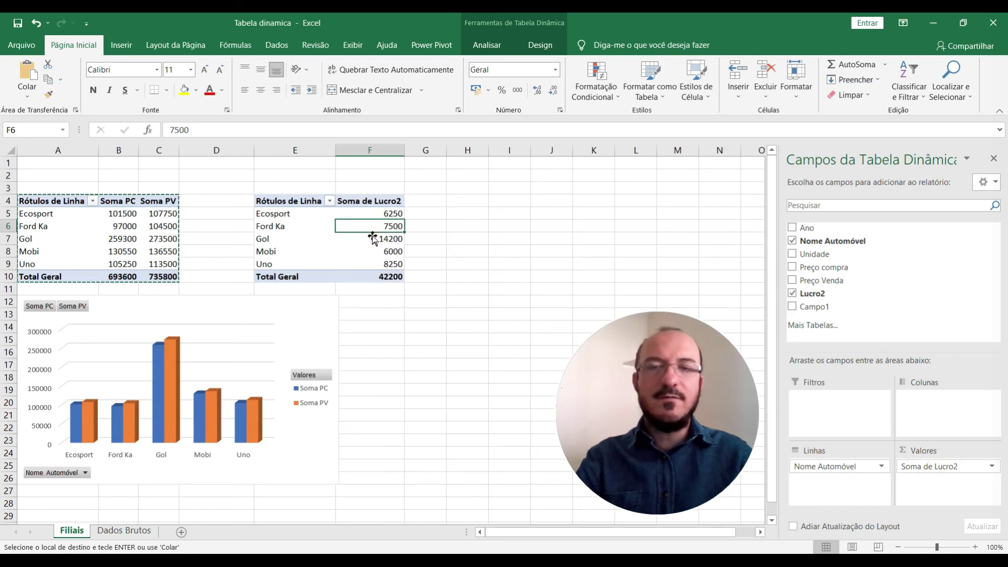
Step: Insert a line pivot chart of Soma de Lucro2 and place it below the E4 pivot table
click(501, 44)
click(760, 94)
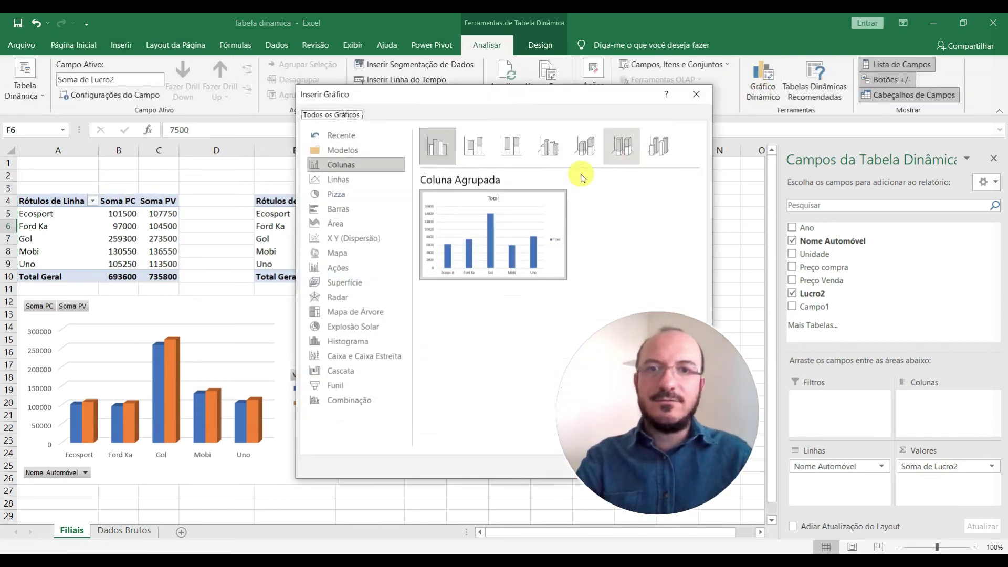
click(347, 180)
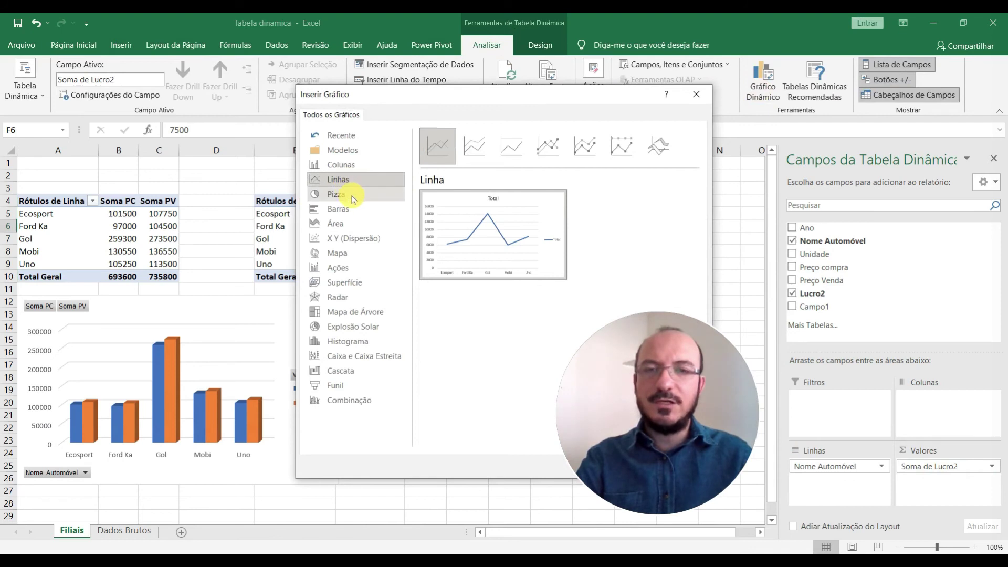
drag(547, 95, 396, 80)
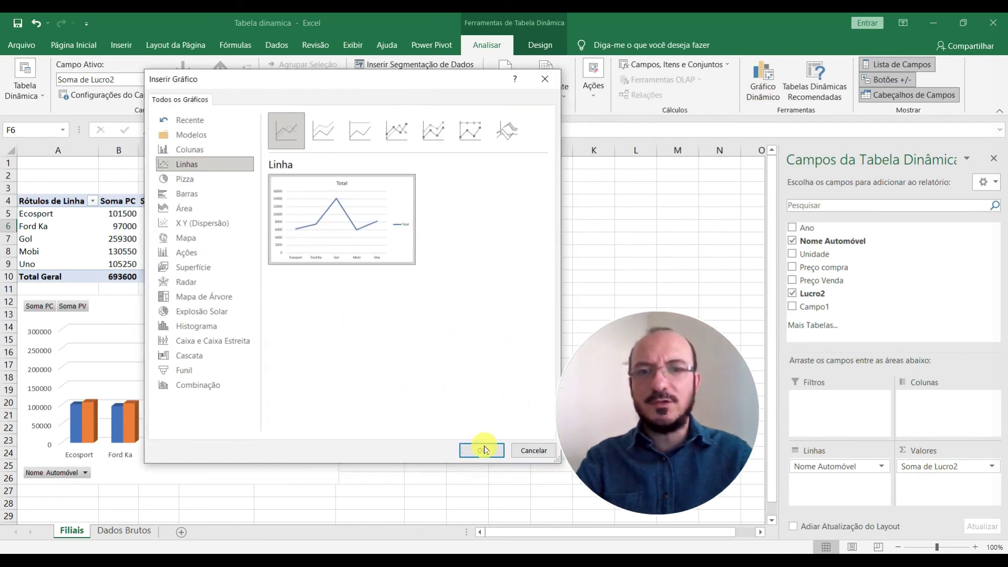
click(483, 450)
drag(442, 262, 569, 317)
drag(653, 464, 669, 297)
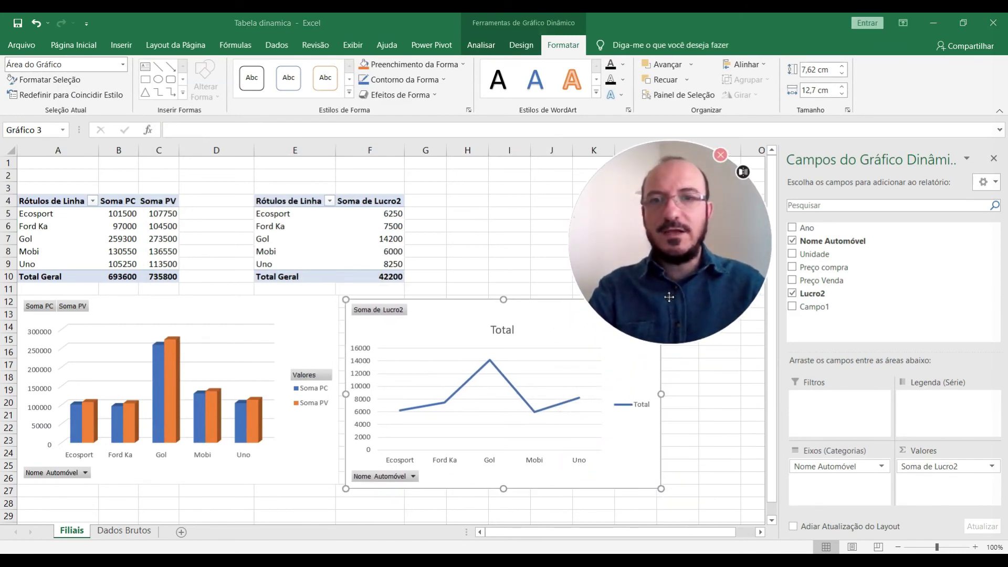
Step: Change Preço compra and Preço Venda in the first pivot table from Soma to Média (average)
click(115, 239)
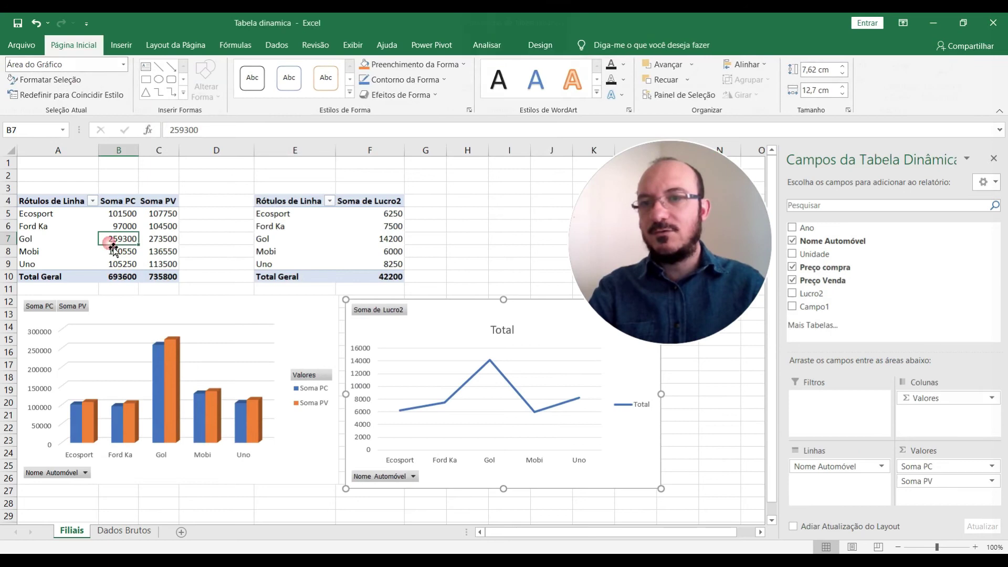
click(420, 336)
click(331, 231)
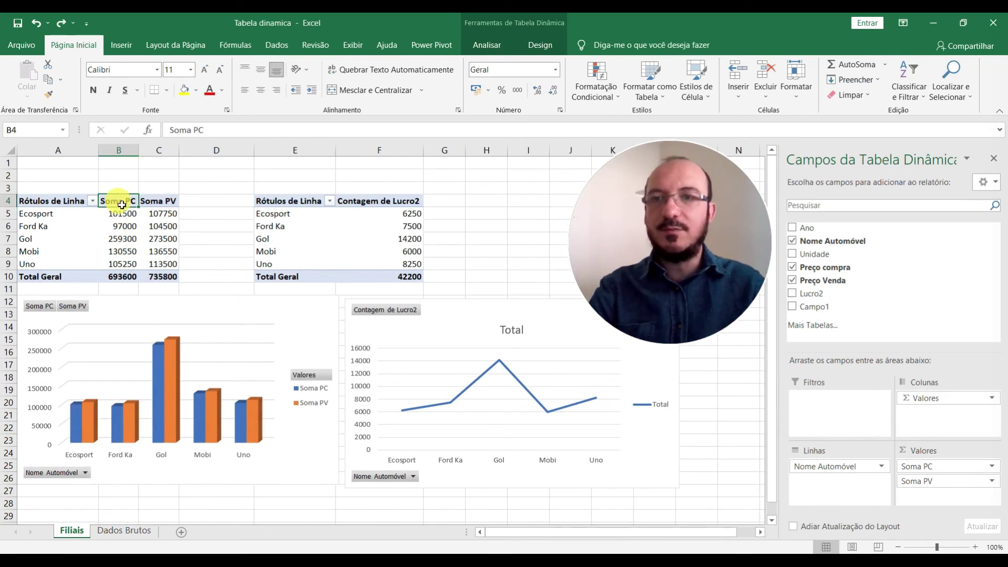
double_click(121, 205)
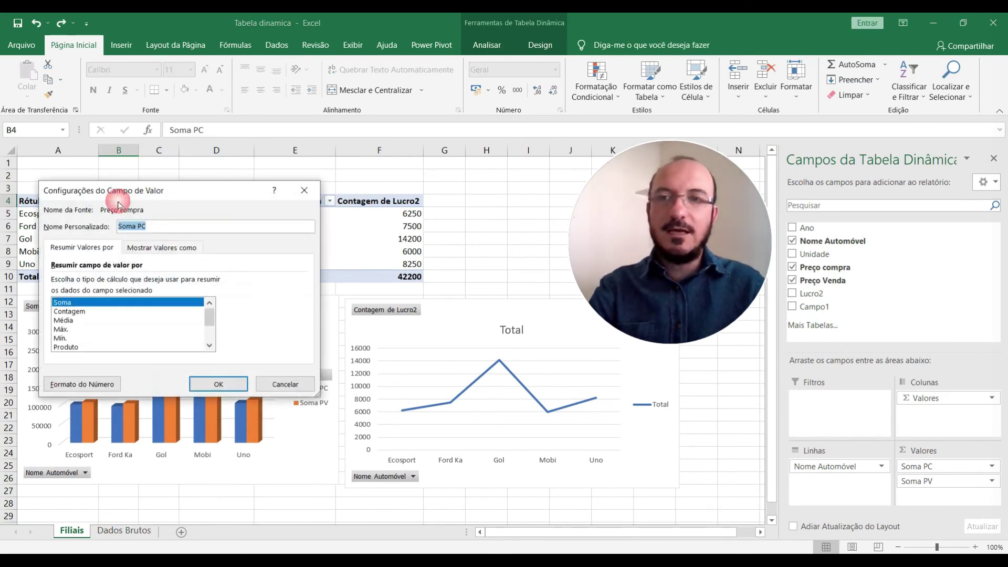
click(81, 321)
click(216, 384)
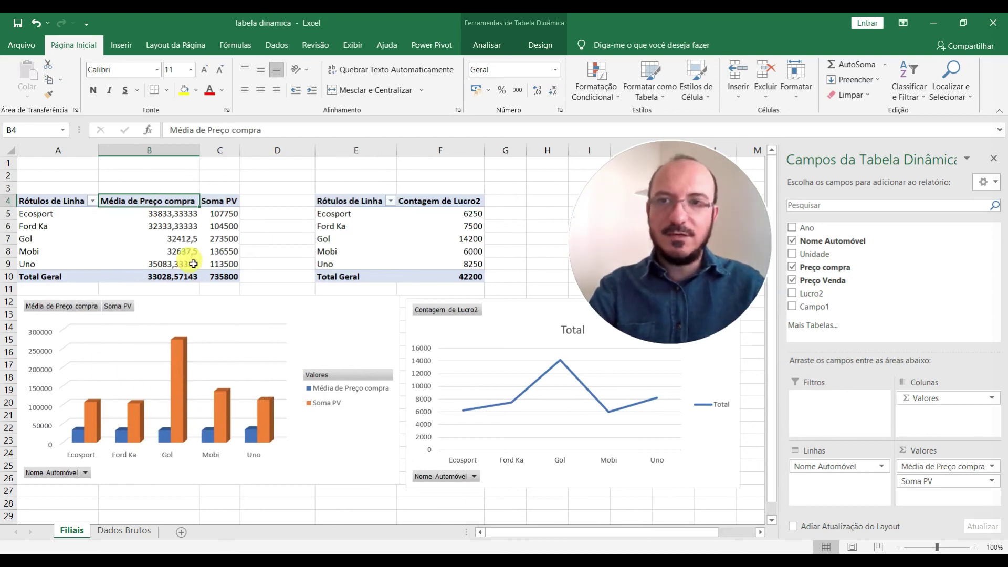
double_click(220, 206)
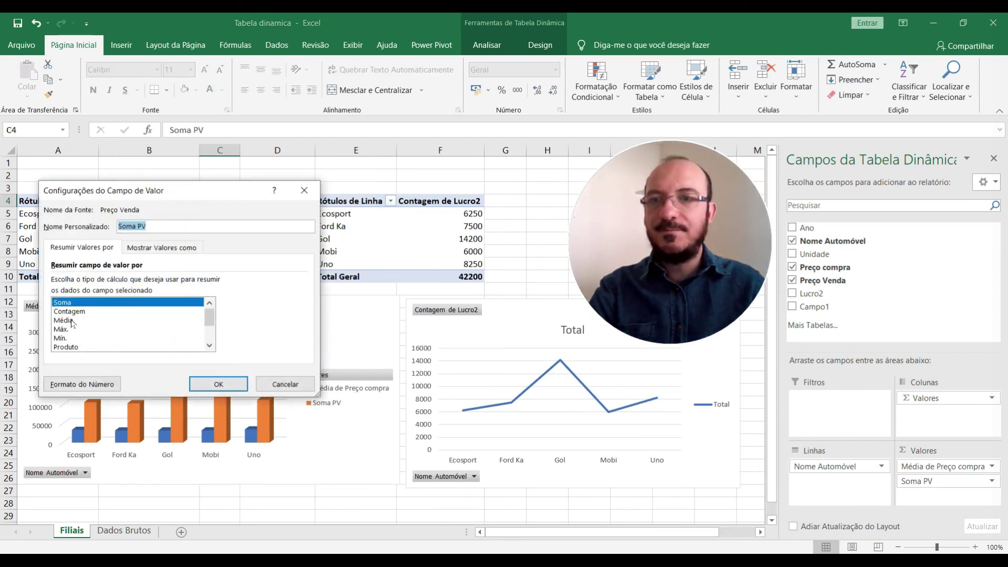
click(72, 321)
click(217, 384)
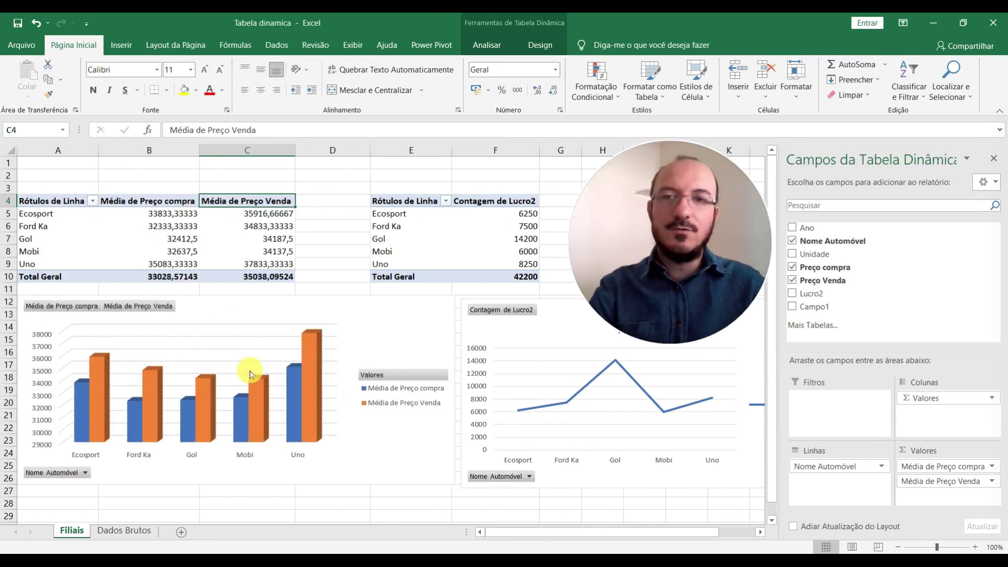
drag(148, 210, 278, 263)
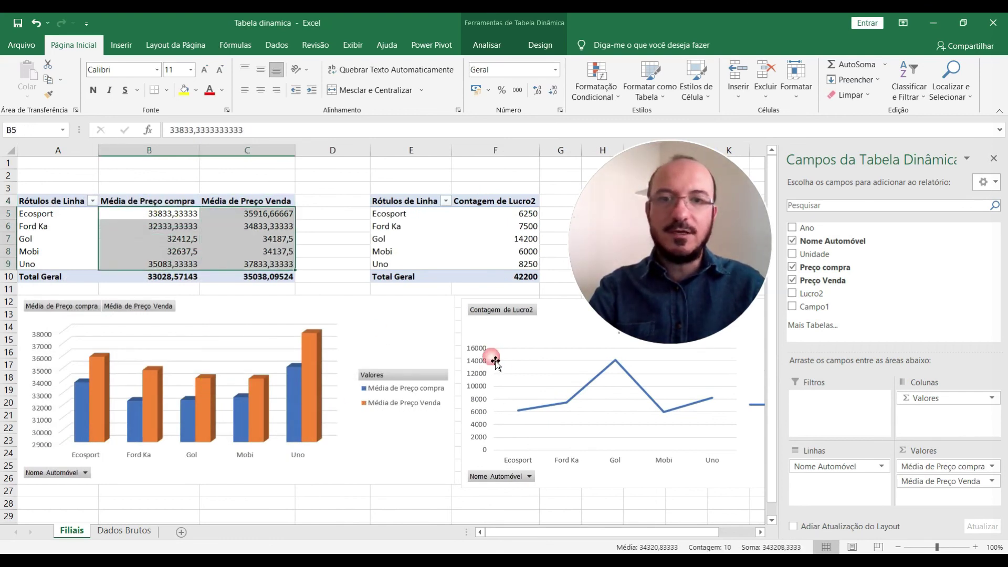
click(515, 336)
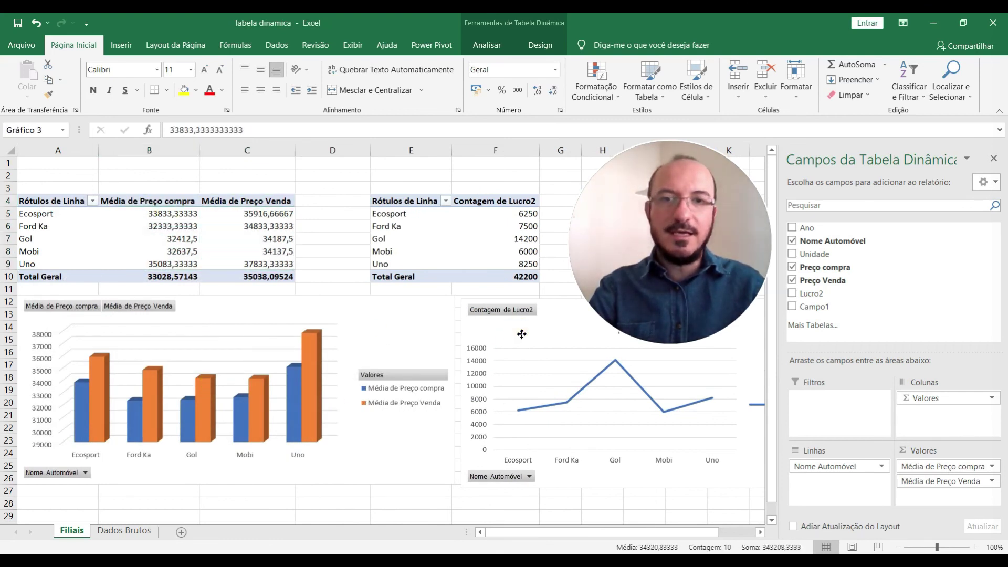
click(558, 329)
click(478, 242)
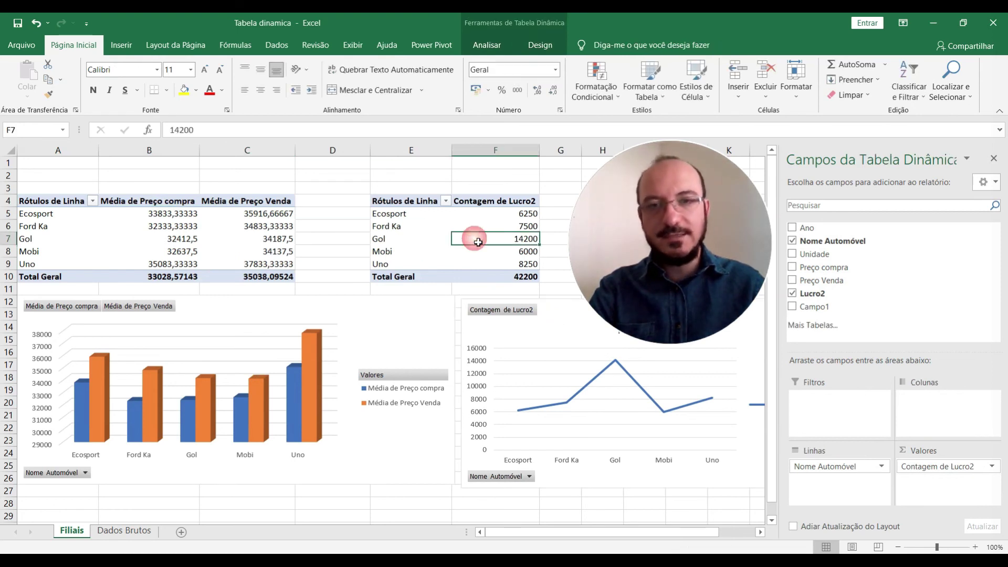
click(251, 305)
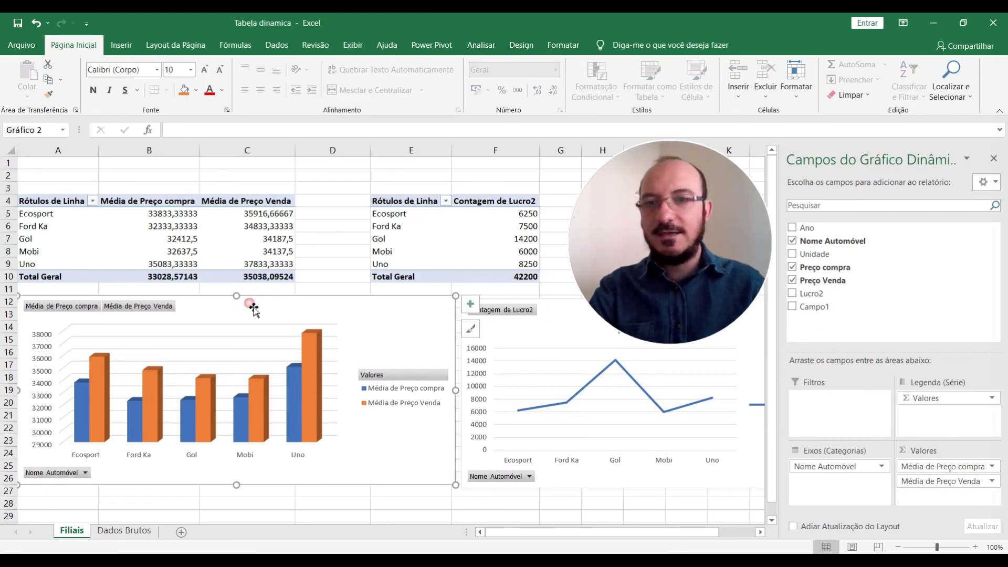
click(190, 226)
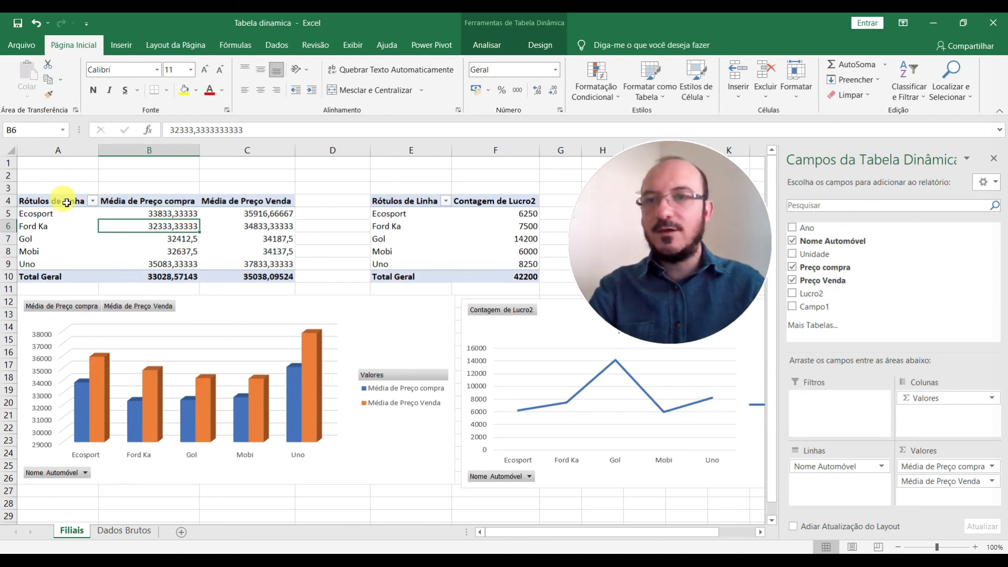
drag(67, 203, 252, 276)
click(210, 310)
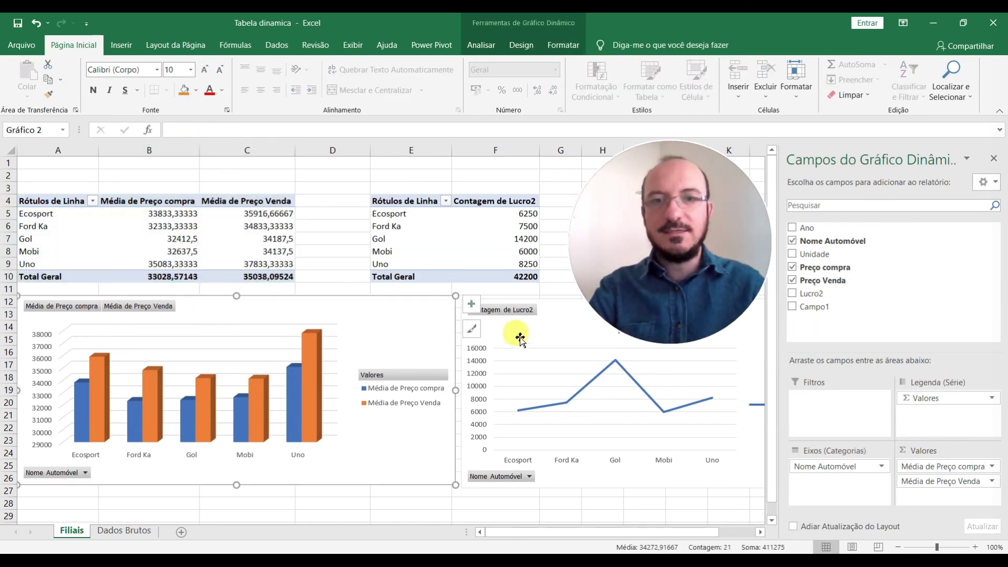
click(403, 216)
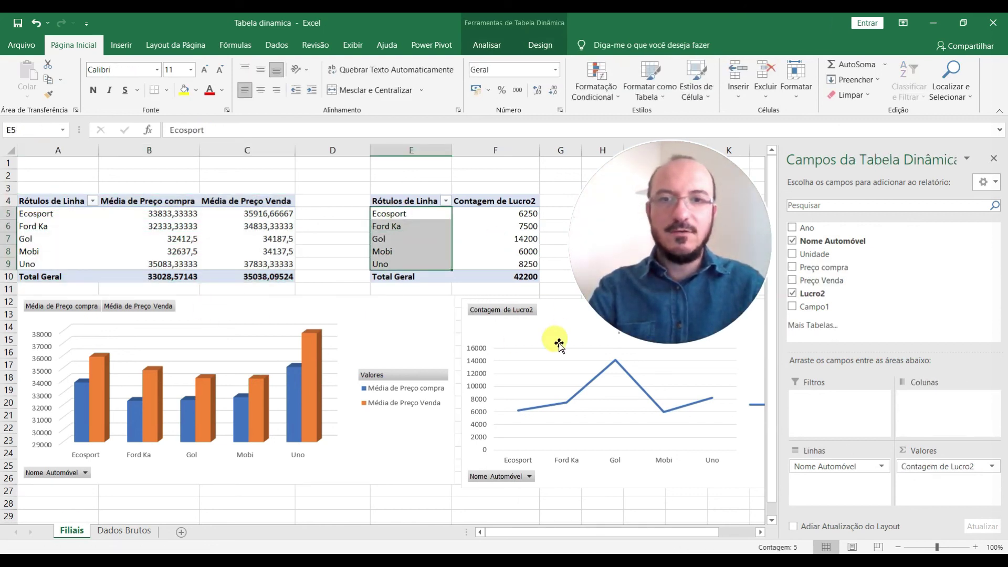
click(536, 333)
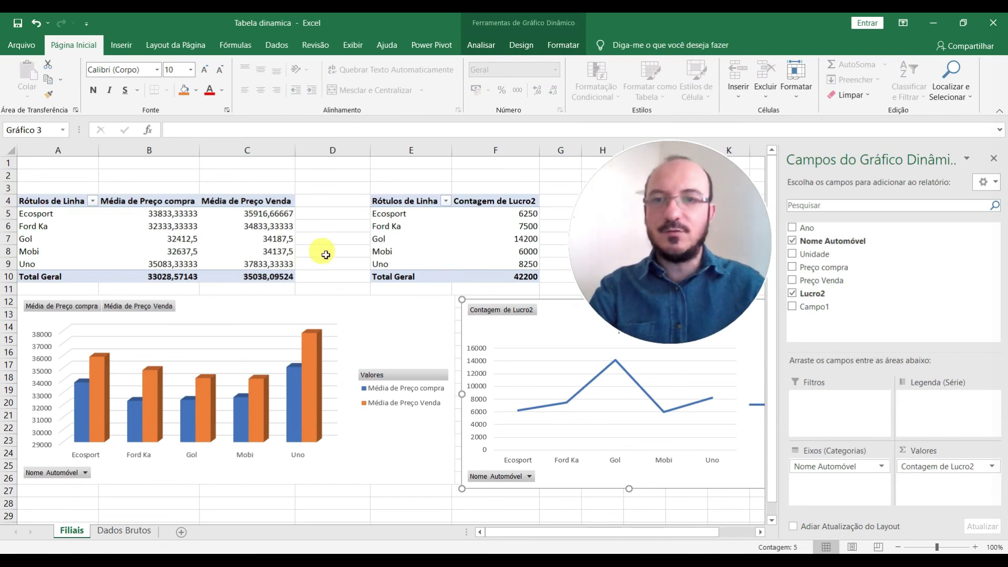
click(493, 45)
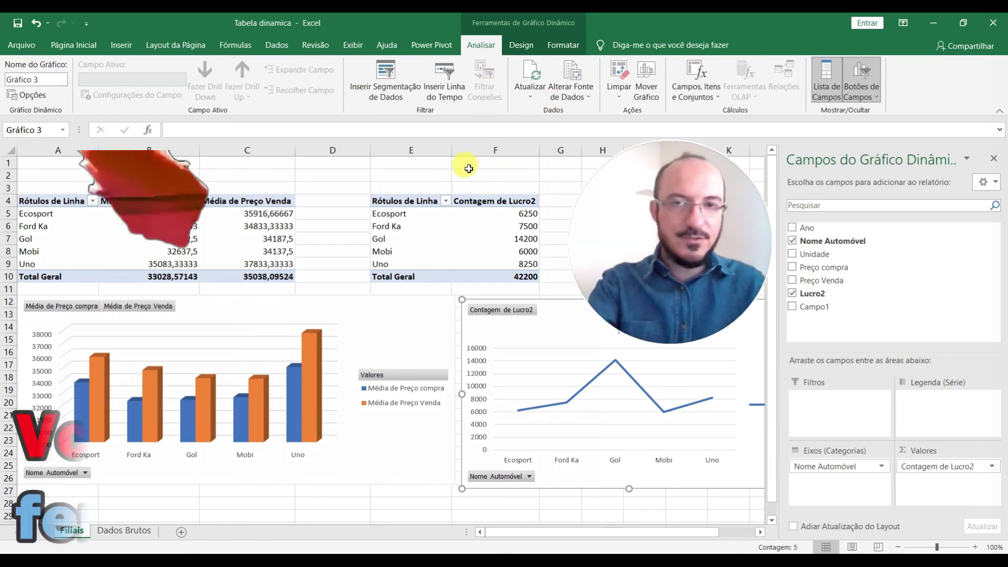
click(349, 267)
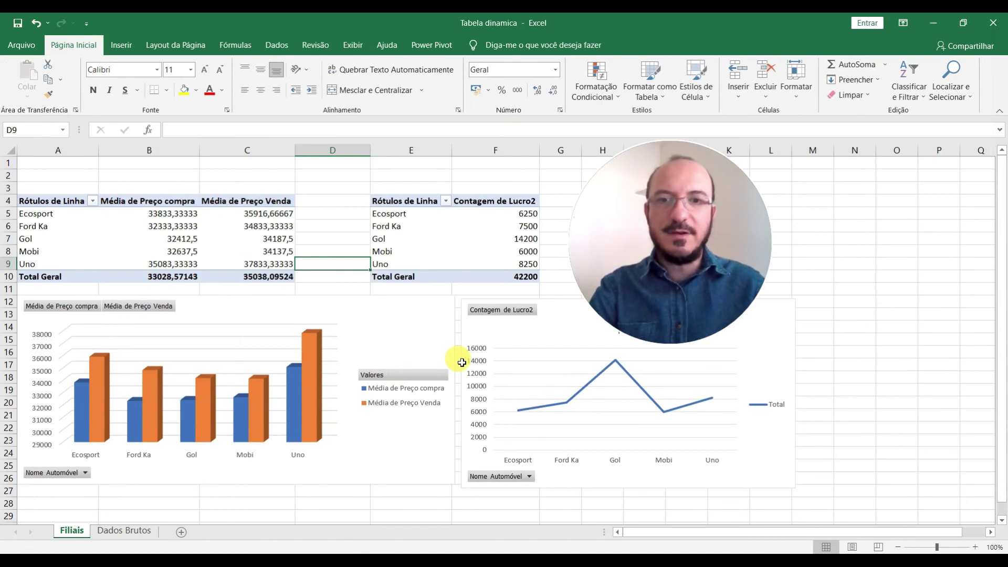
click(205, 309)
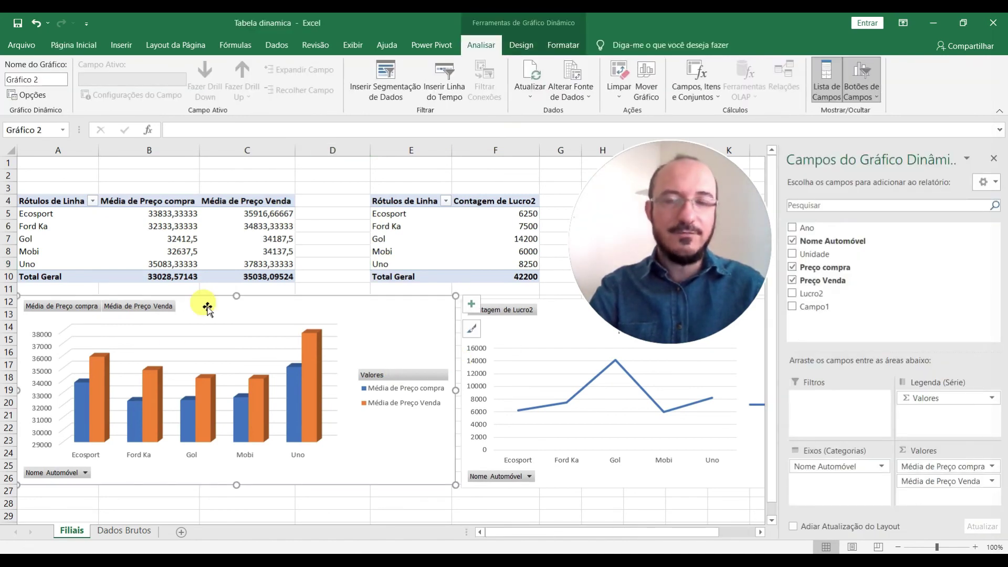